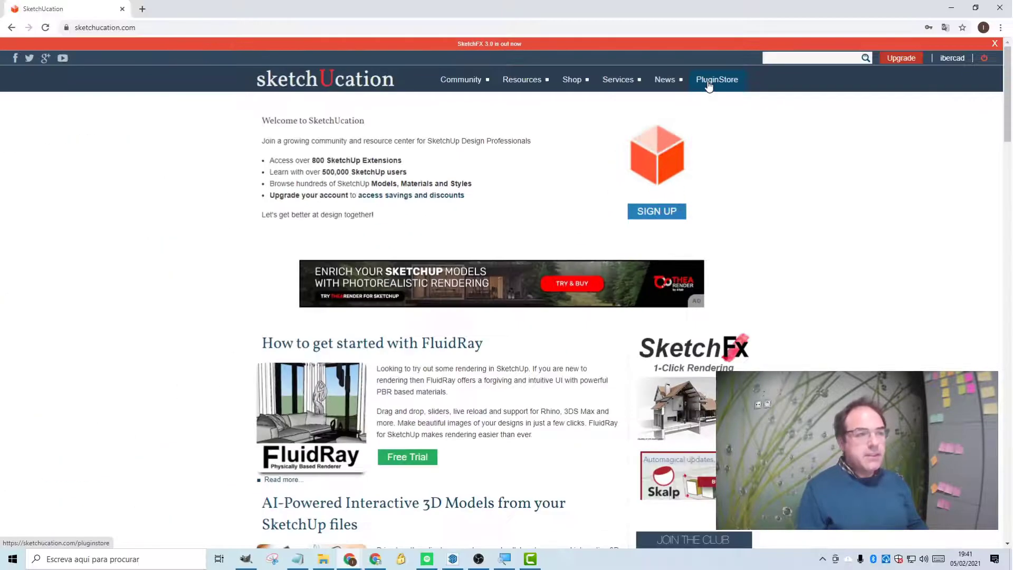
Search the SketchUcation PluginStore for "45 degree" and download the 45 Degree Shadows for Elevation v1.4 plugin.
click(710, 85)
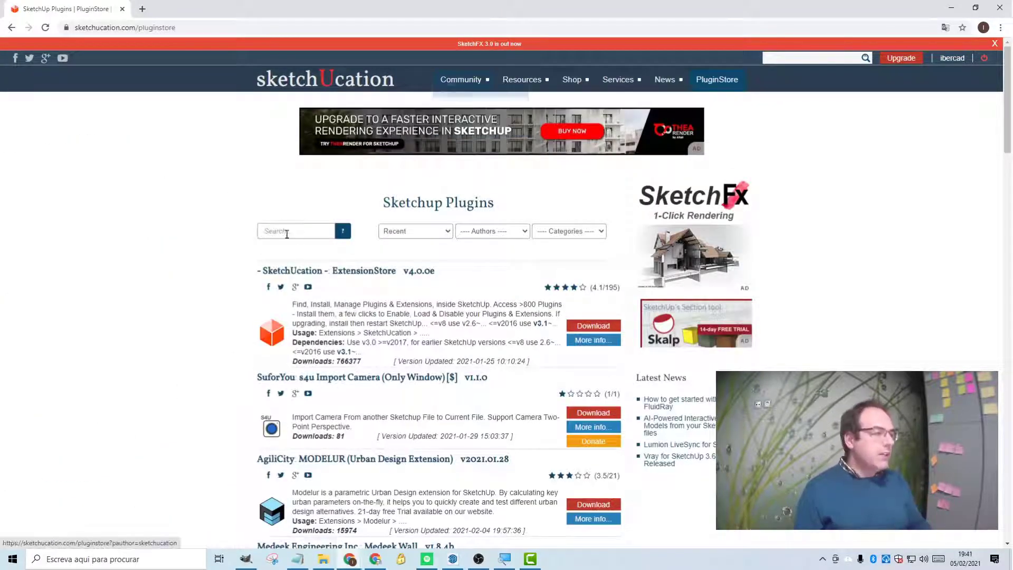
click(286, 231)
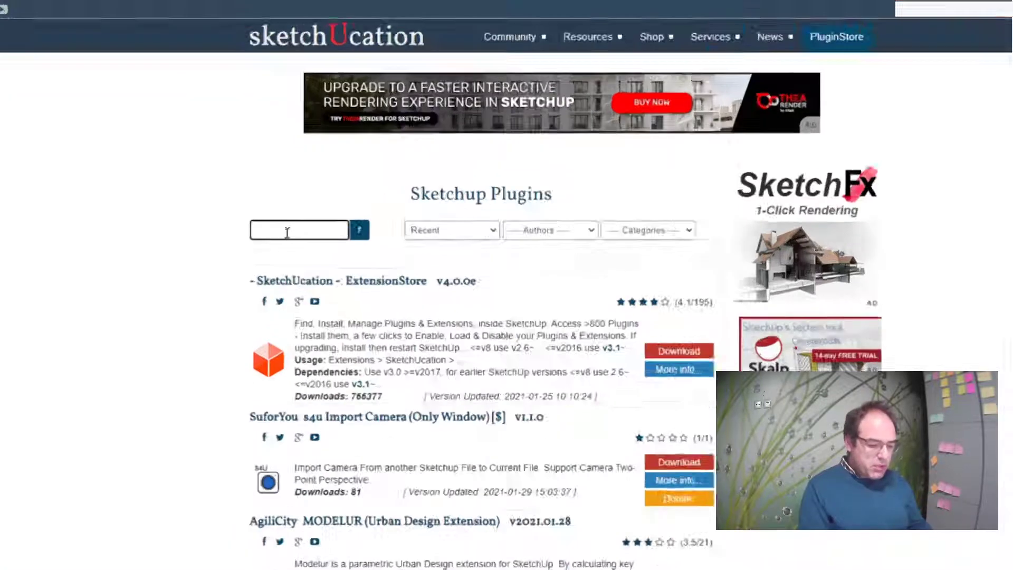
text(45 degree)
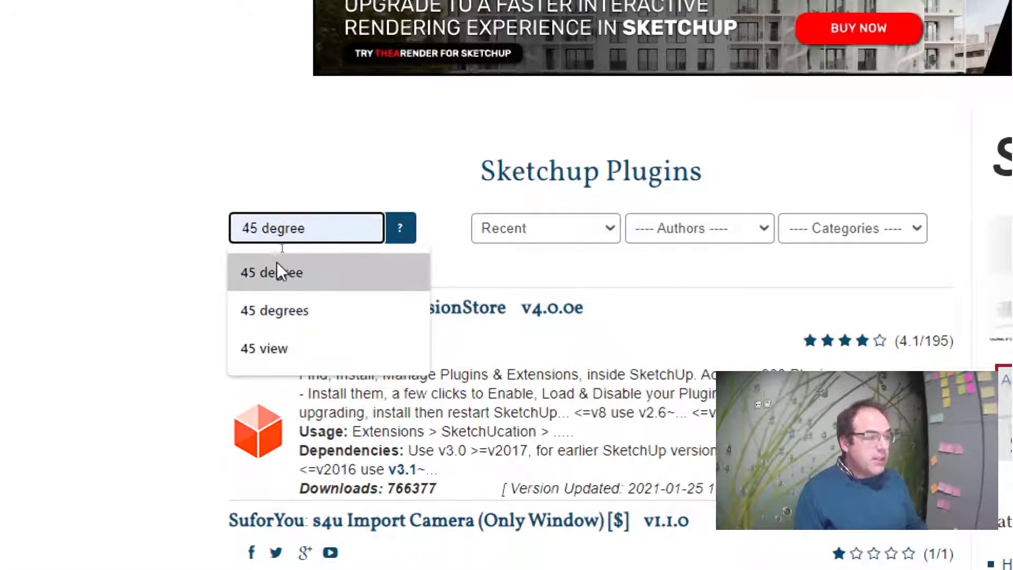
click(276, 262)
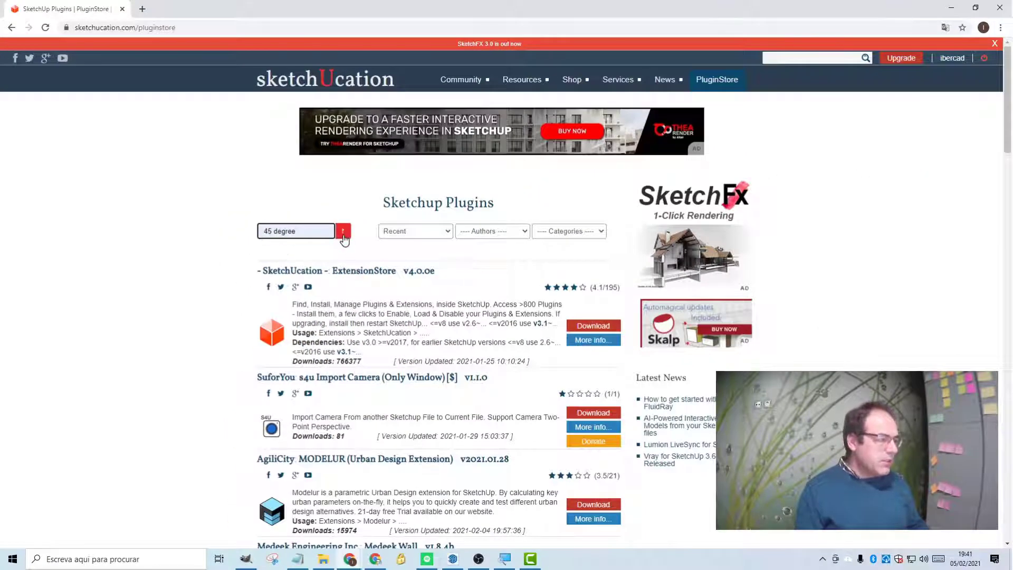
click(343, 235)
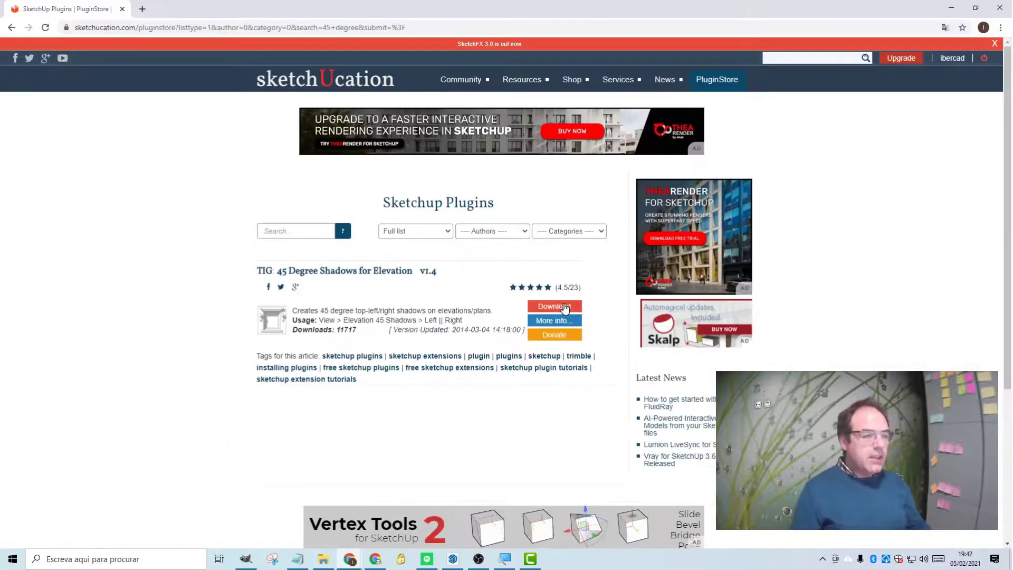
click(804, 312)
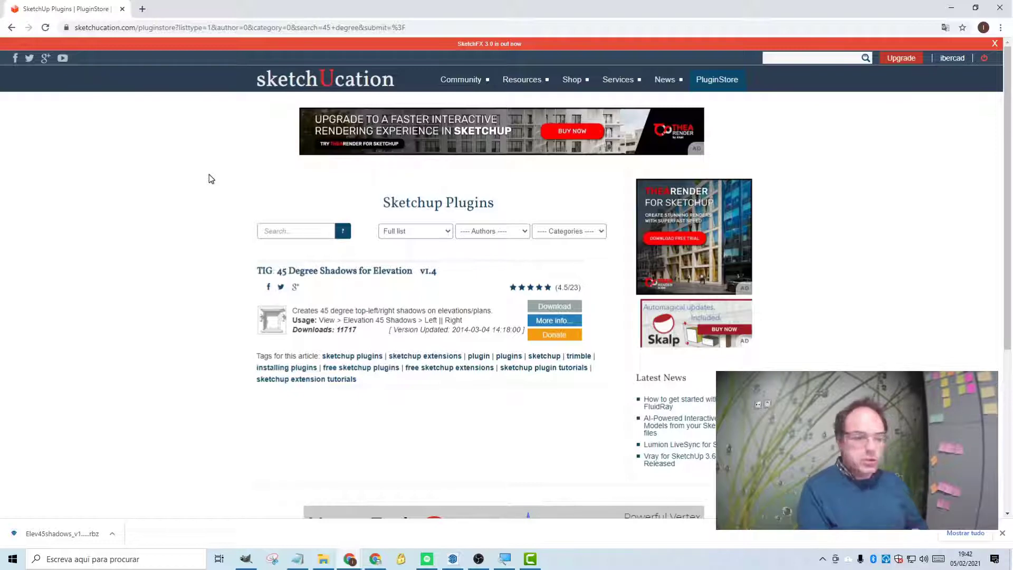
Switch to SketchUp, install the extension file Elev45shadows_v1.4.rbz, and check for Elev45shadows among the installed extensions.
click(452, 561)
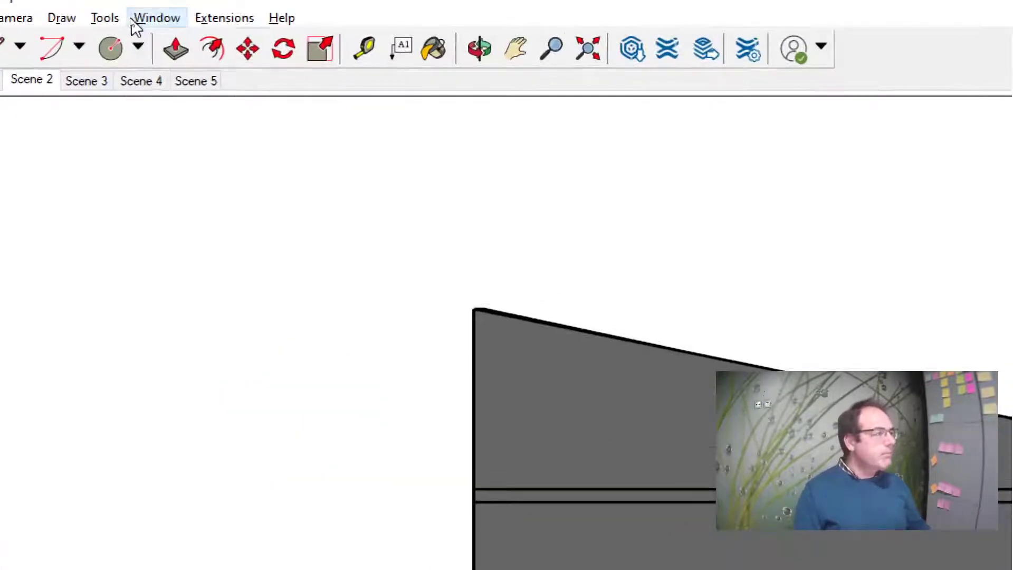
click(132, 20)
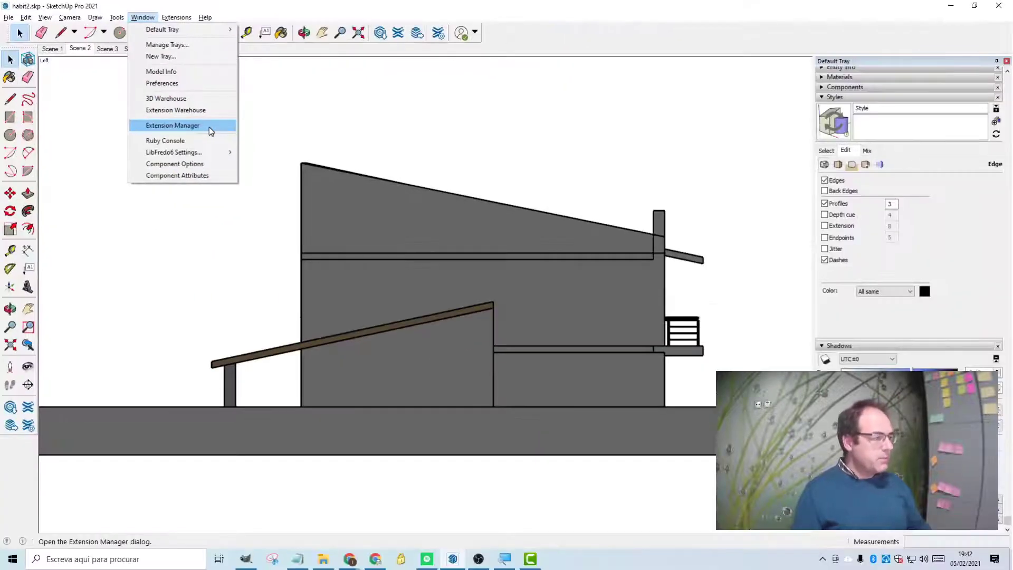
click(290, 237)
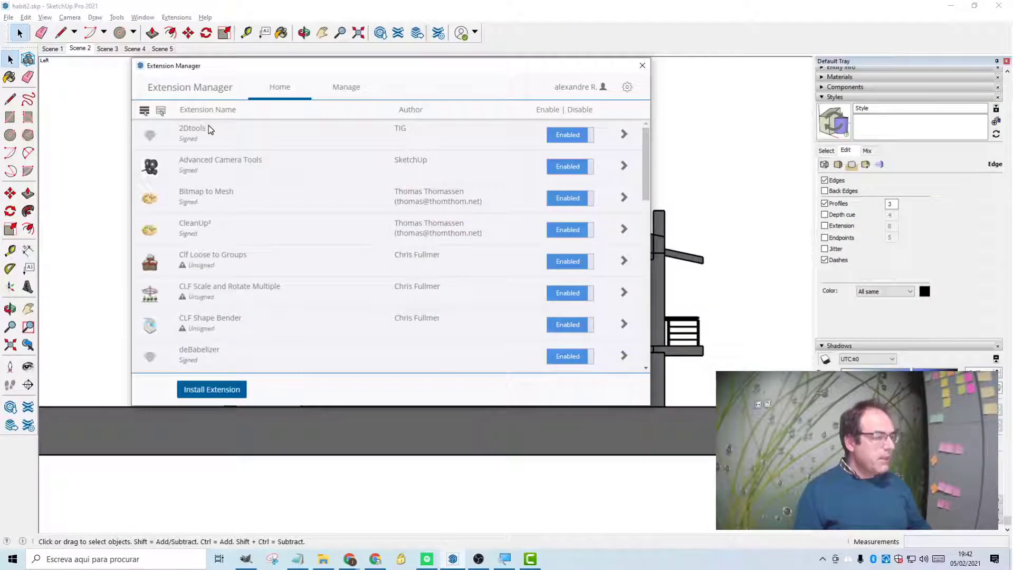
click(200, 390)
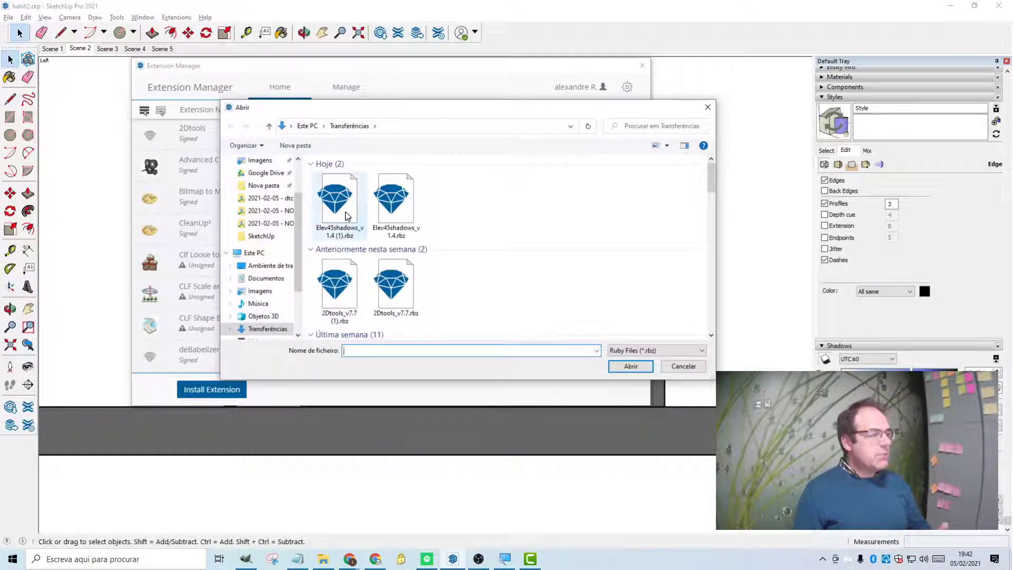
click(340, 203)
click(390, 231)
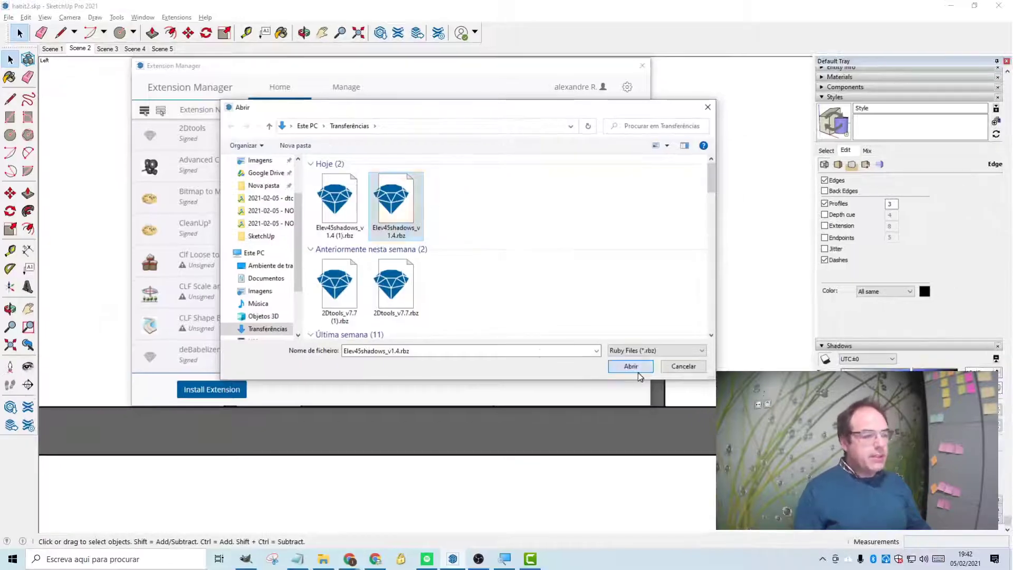
click(892, 509)
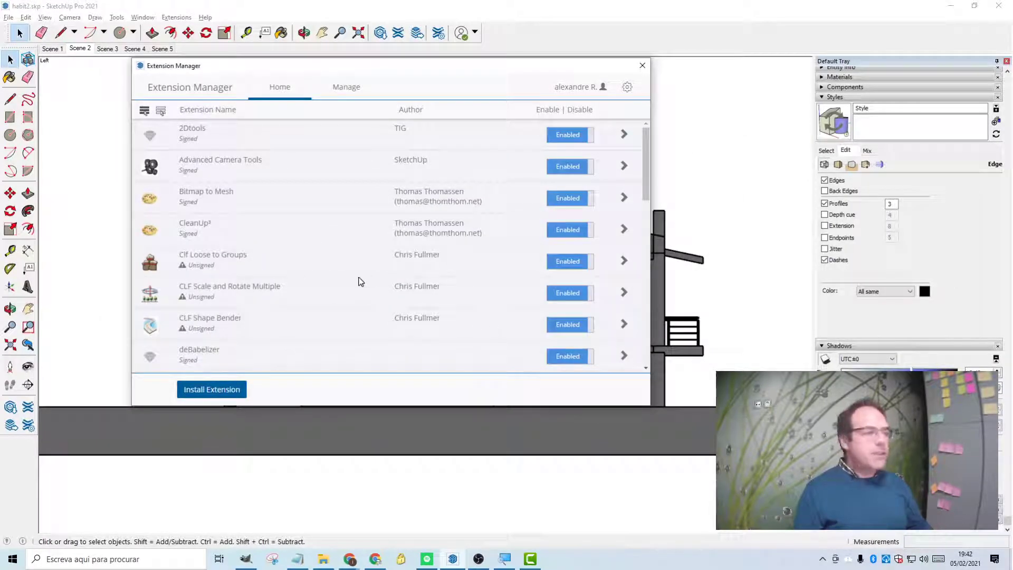
scroll(359, 283, down, 2)
scroll(357, 283, down, 3)
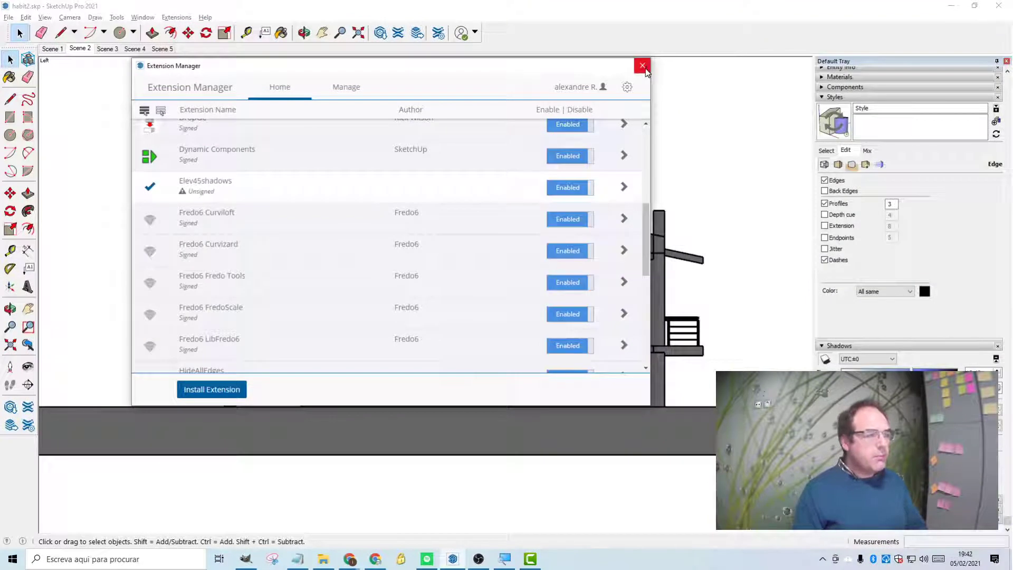
click(643, 66)
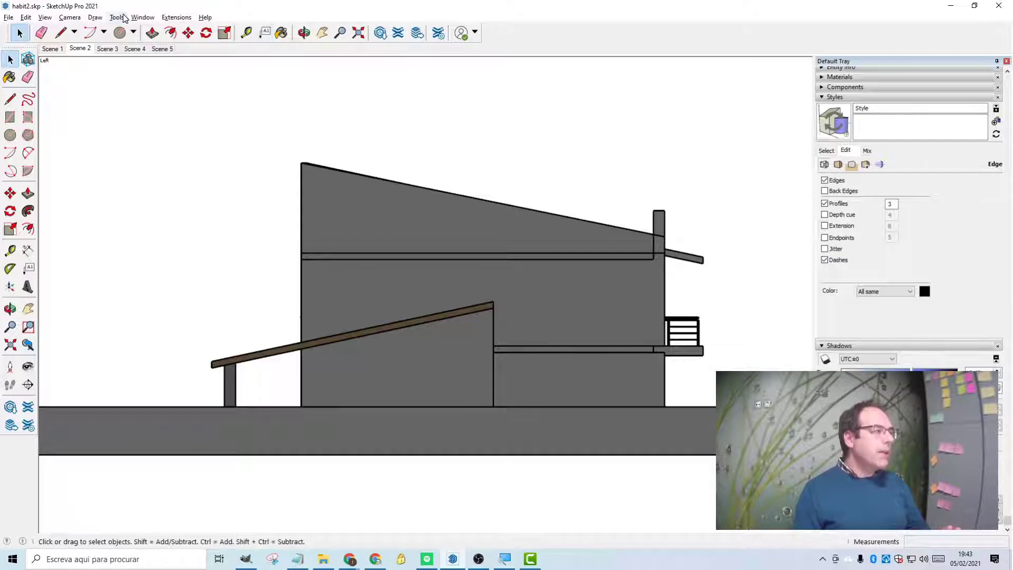
click(163, 19)
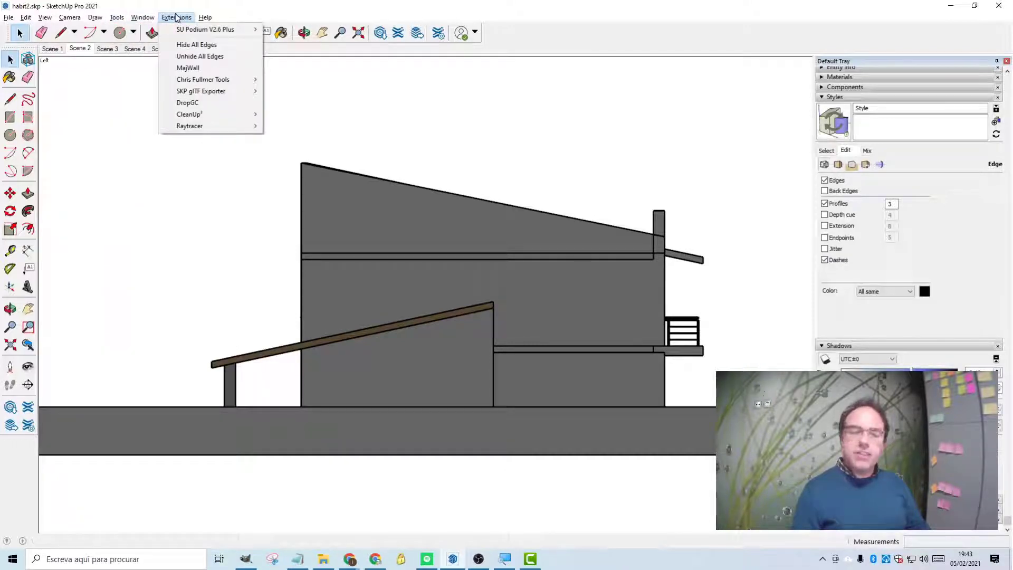
click(282, 4)
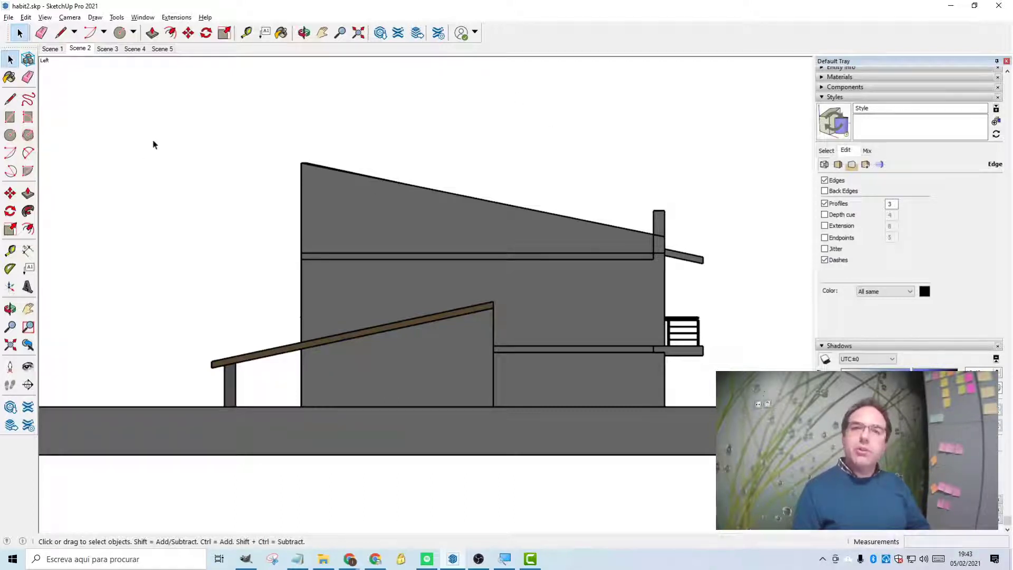
Apply Elevation 45 Shadows to the Scene 2 elevation with the Left option, followed by the Right option.
click(44, 18)
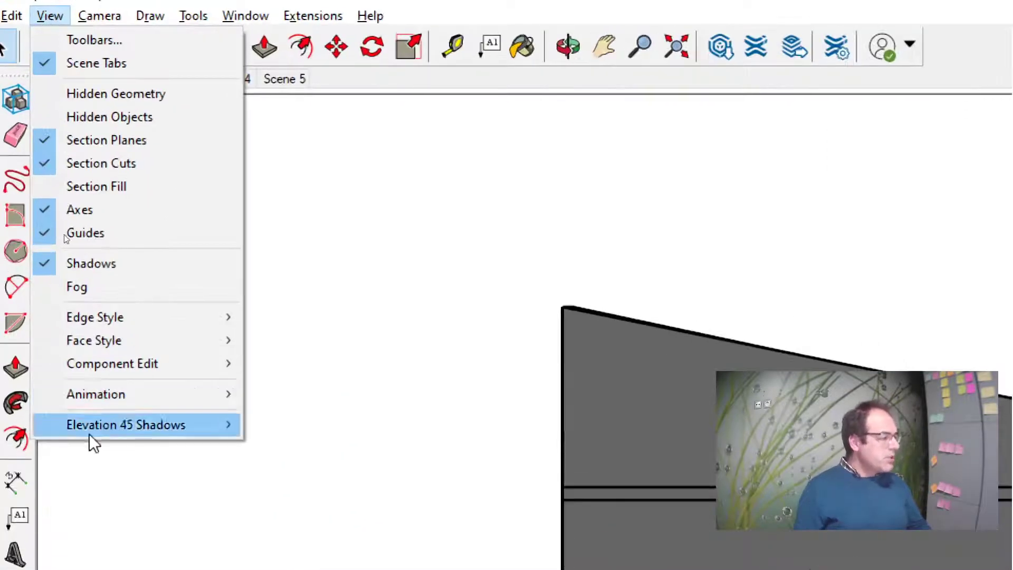
mouse_move(103, 422)
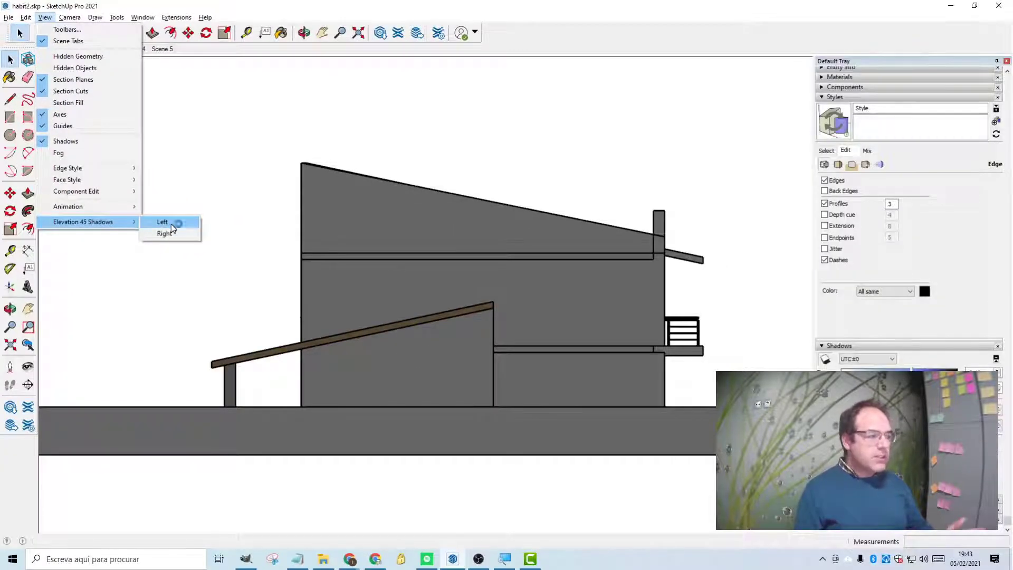
click(171, 225)
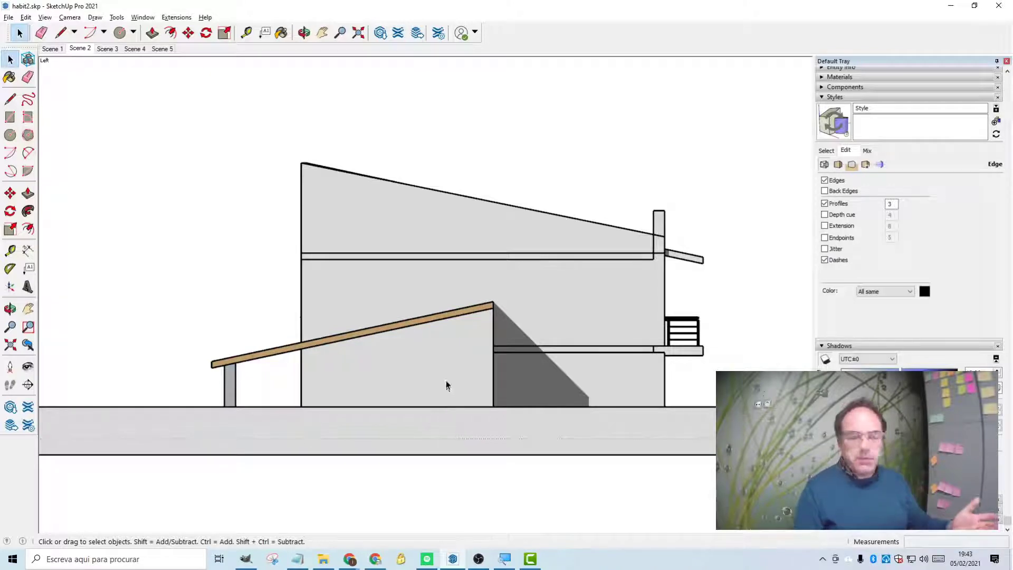
click(45, 18)
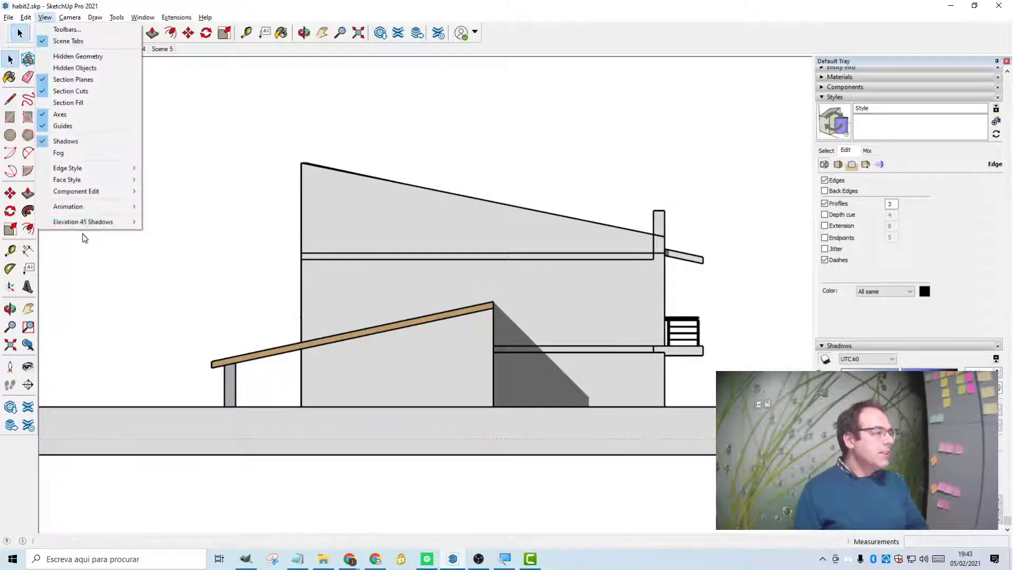
mouse_move(86, 221)
click(191, 239)
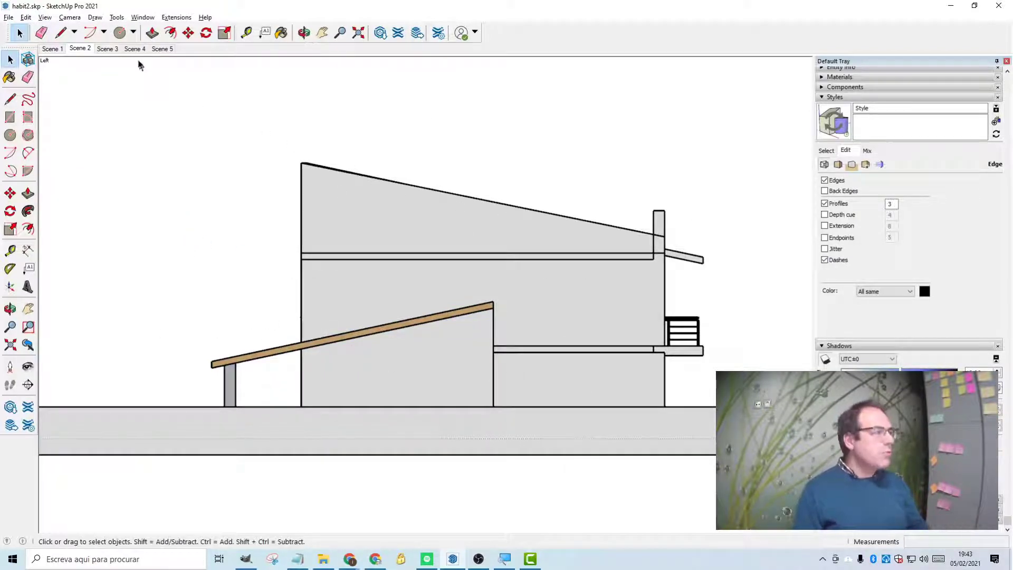
Show Scene 3, turn off profile edges in its style, and apply Elevation 45 Shadows with the Left option.
click(106, 51)
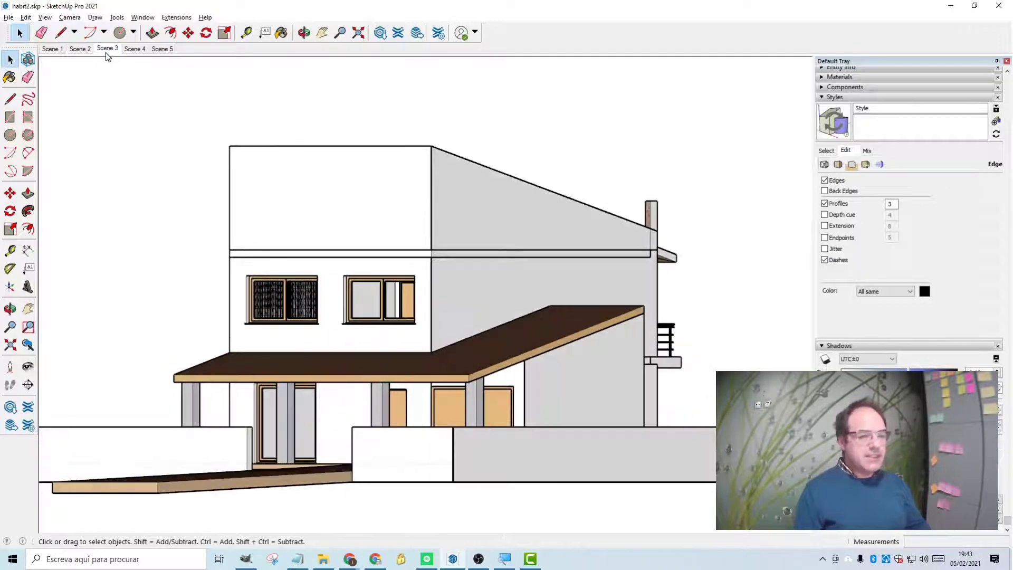
click(839, 208)
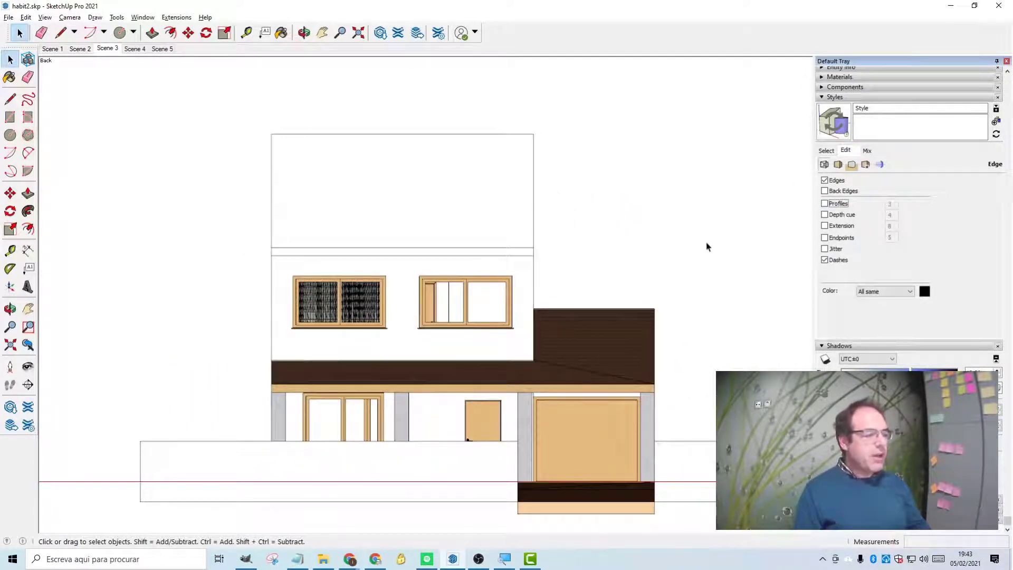
click(45, 18)
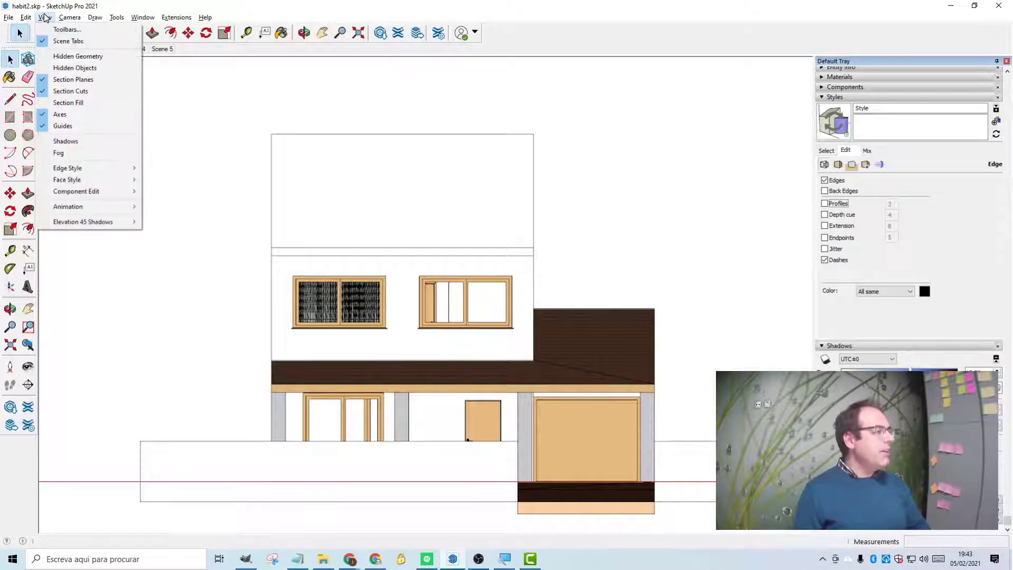
mouse_move(80, 221)
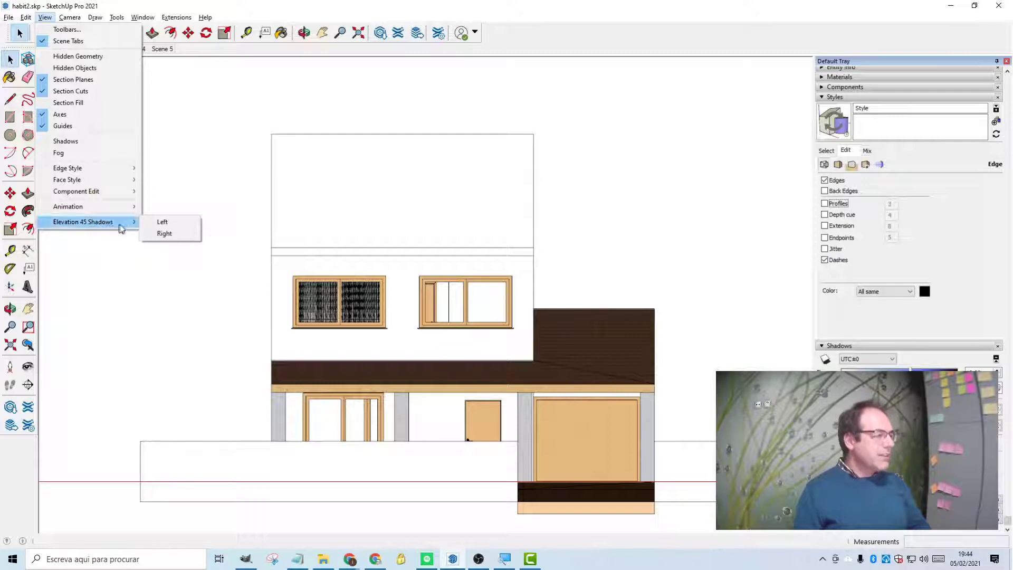
click(161, 222)
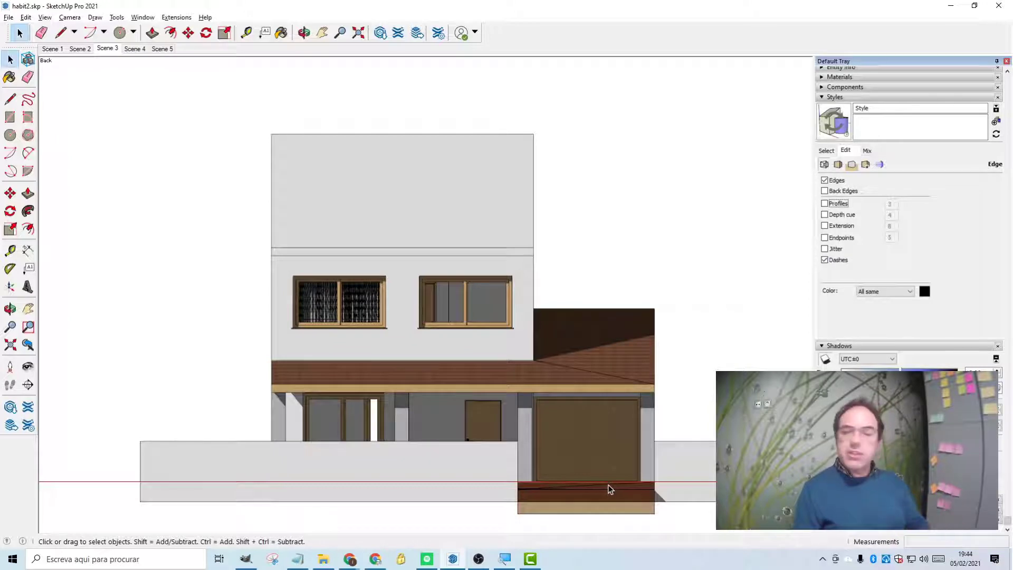
Inspect the shadows on the Scene 3 elevation's windows and switch Elevation 45 Shadows to the Right option.
scroll(306, 324, up, 10)
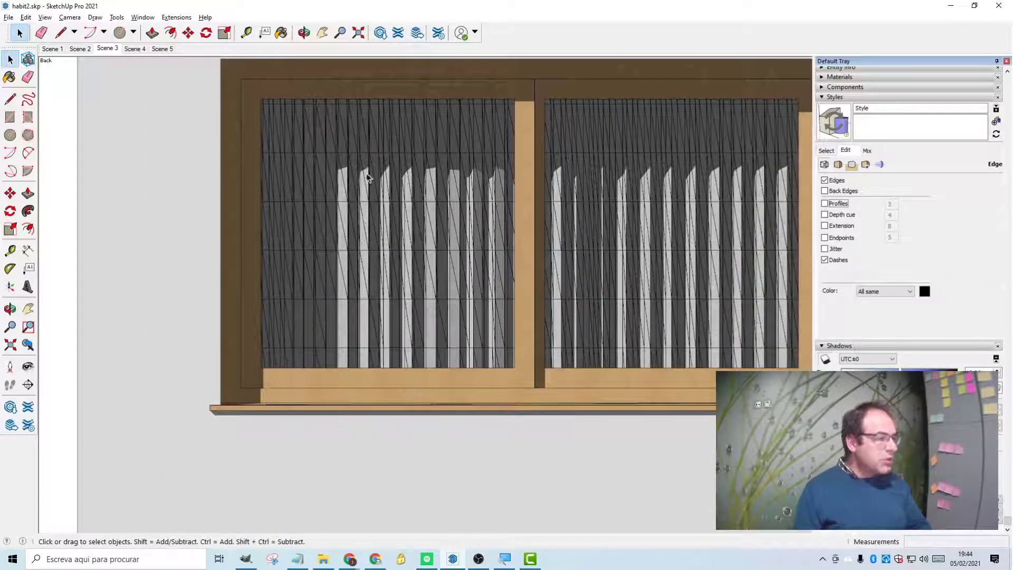
scroll(547, 199, down, 6)
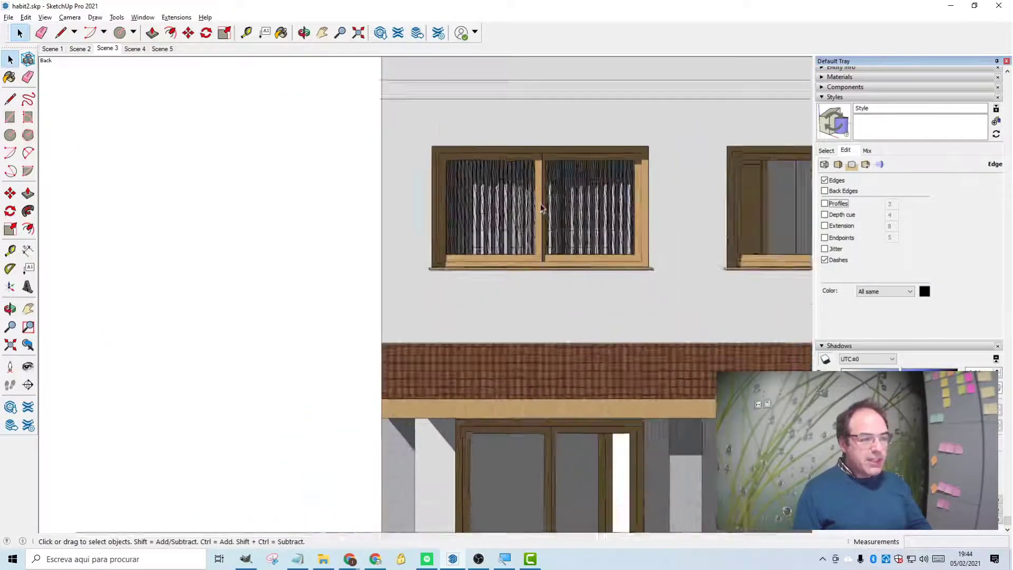
scroll(765, 203, up, 3)
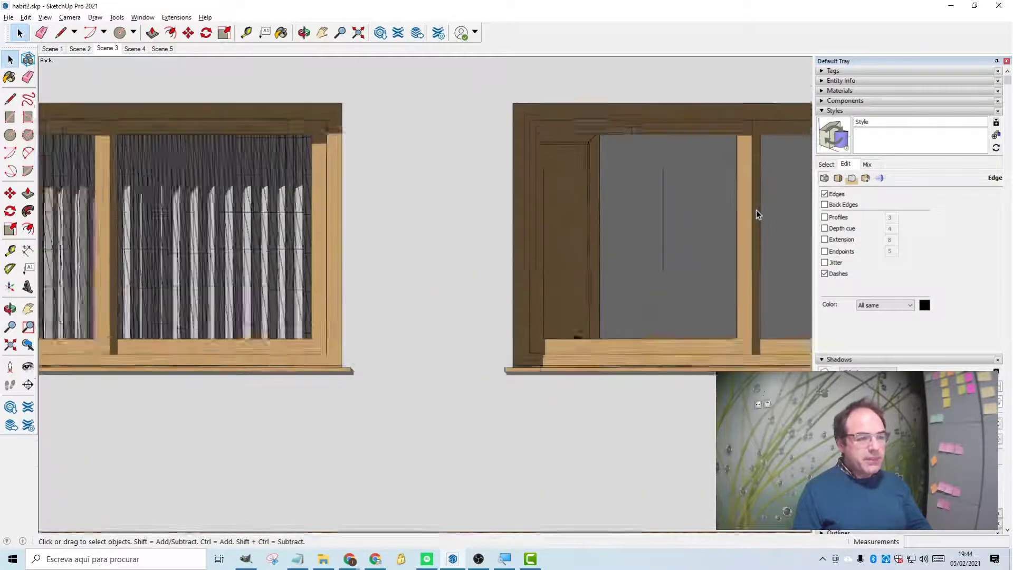
scroll(747, 219, down, 8)
scroll(695, 335, down, 2)
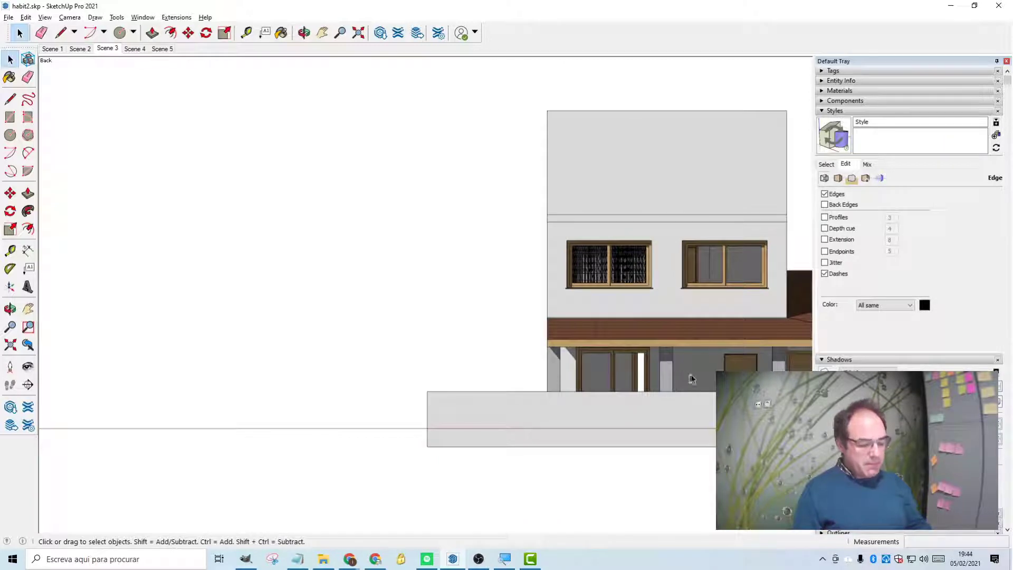
shift+middle_drag(692, 379, 373, 401)
click(45, 17)
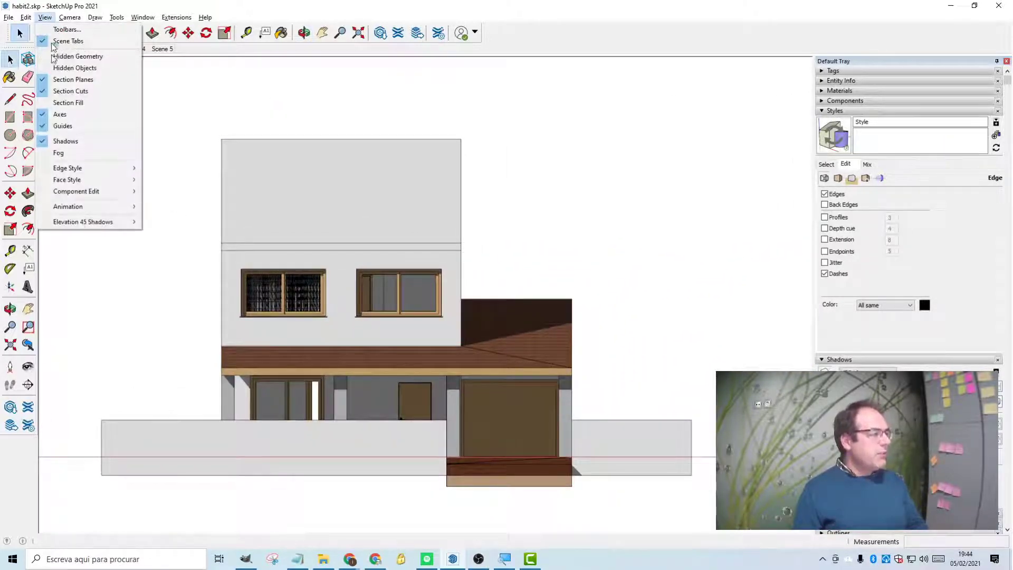
mouse_move(84, 222)
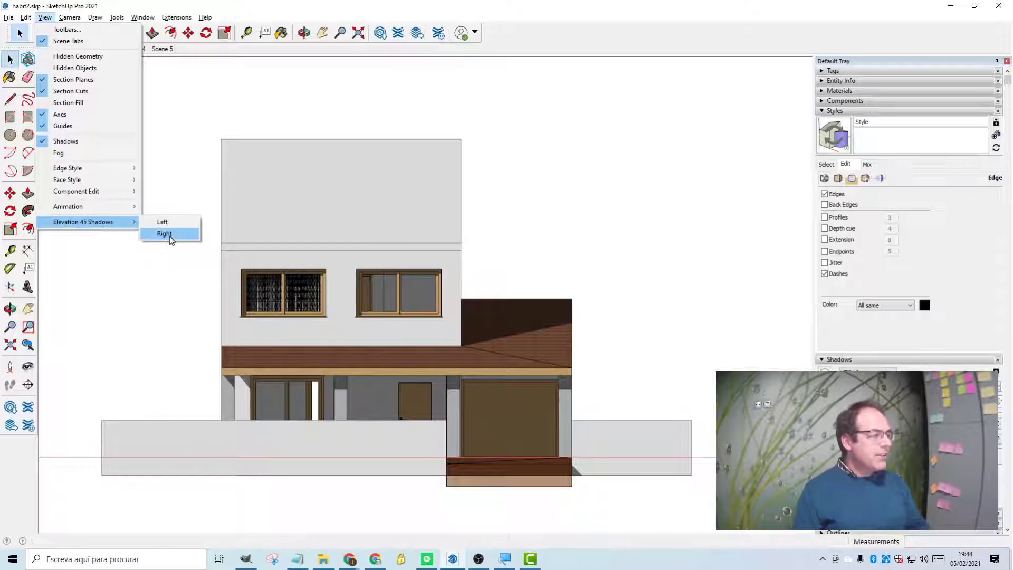
click(170, 236)
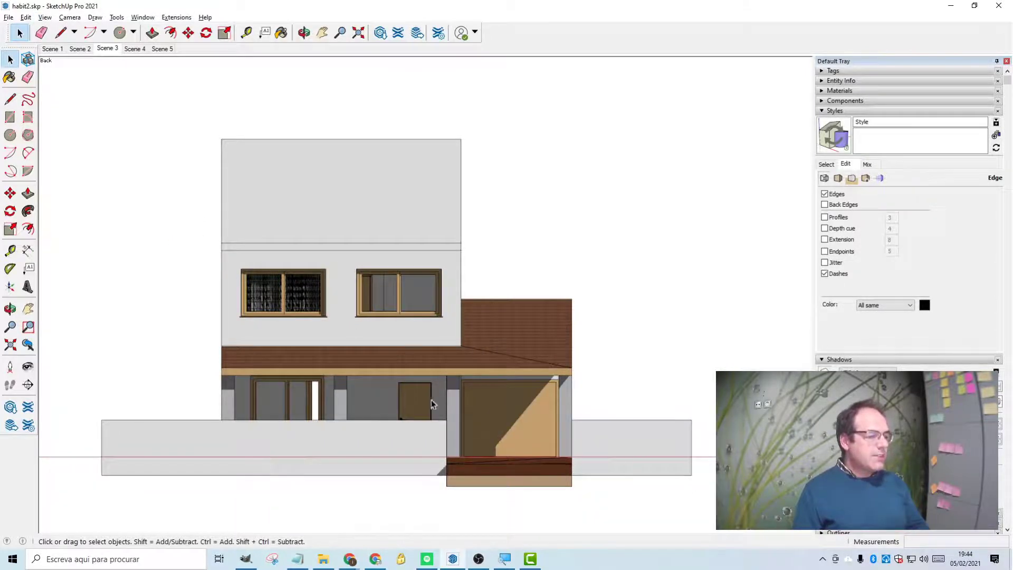
scroll(458, 412, up, 4)
scroll(457, 411, down, 4)
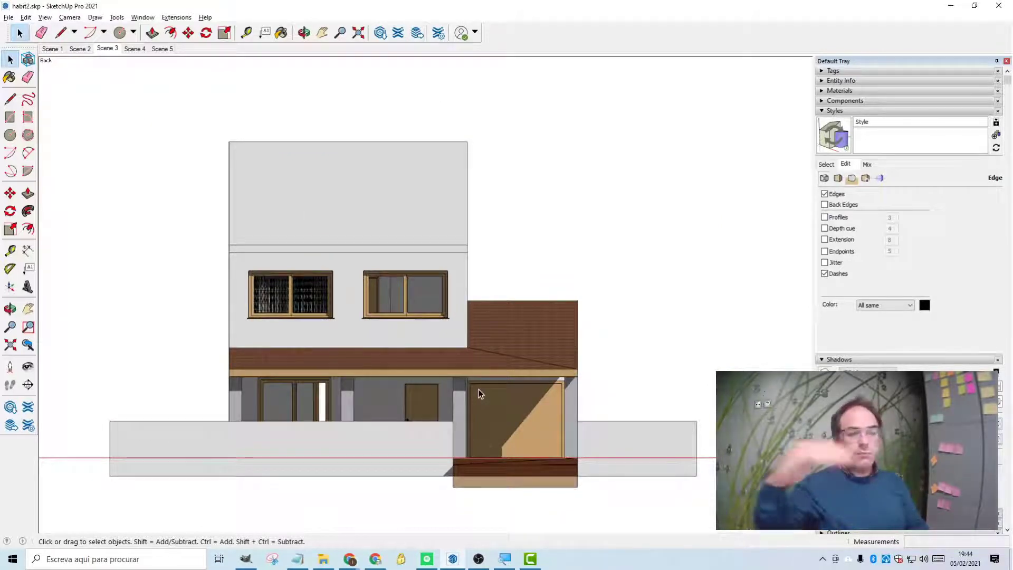
scroll(515, 430, up, 3)
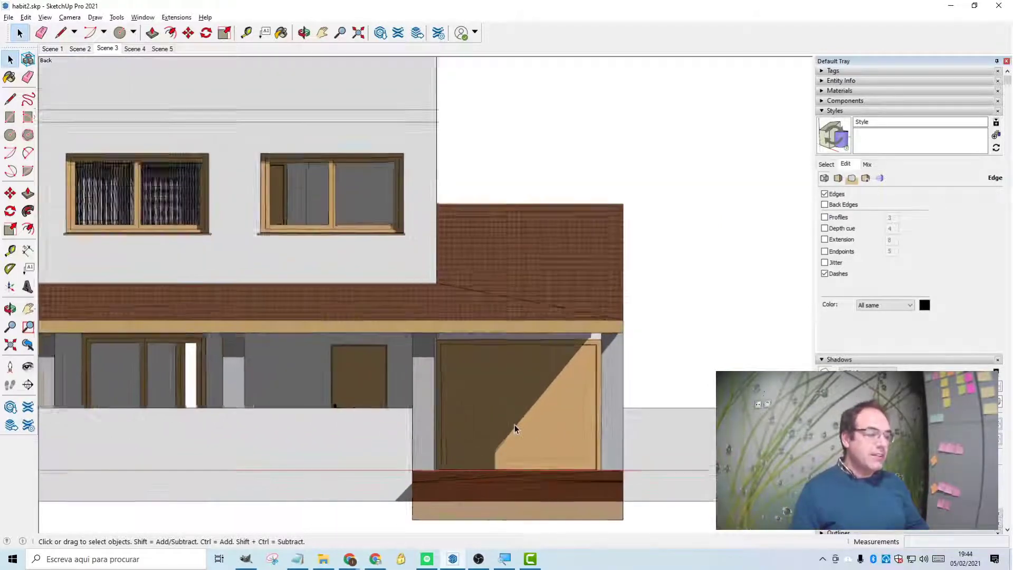
Examine the cast shadows on the garage, porch and windows of the Scene 3 elevation.
scroll(563, 353, up, 2)
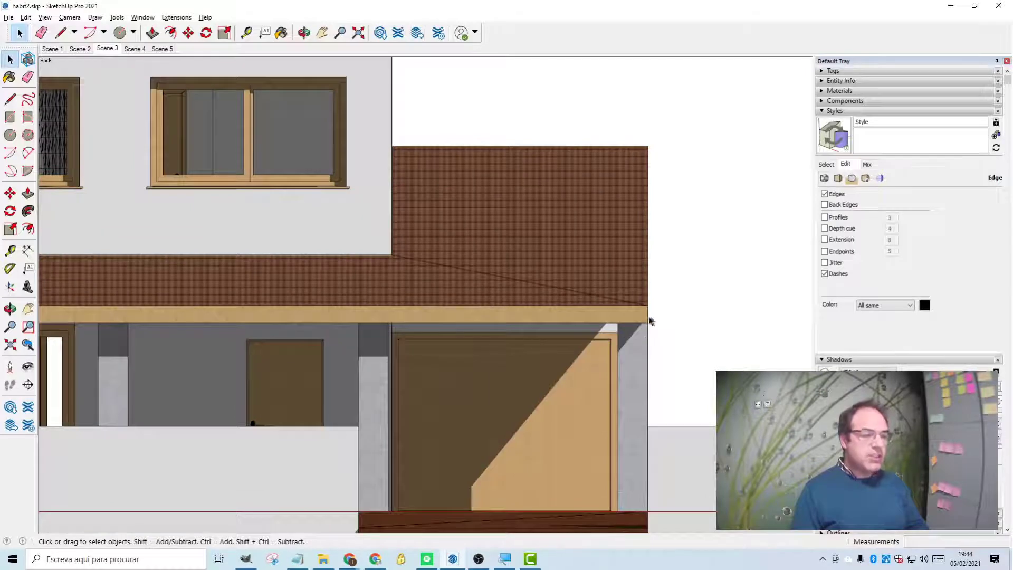
scroll(556, 410, down, 4)
scroll(241, 350, up, 1)
scroll(253, 388, up, 4)
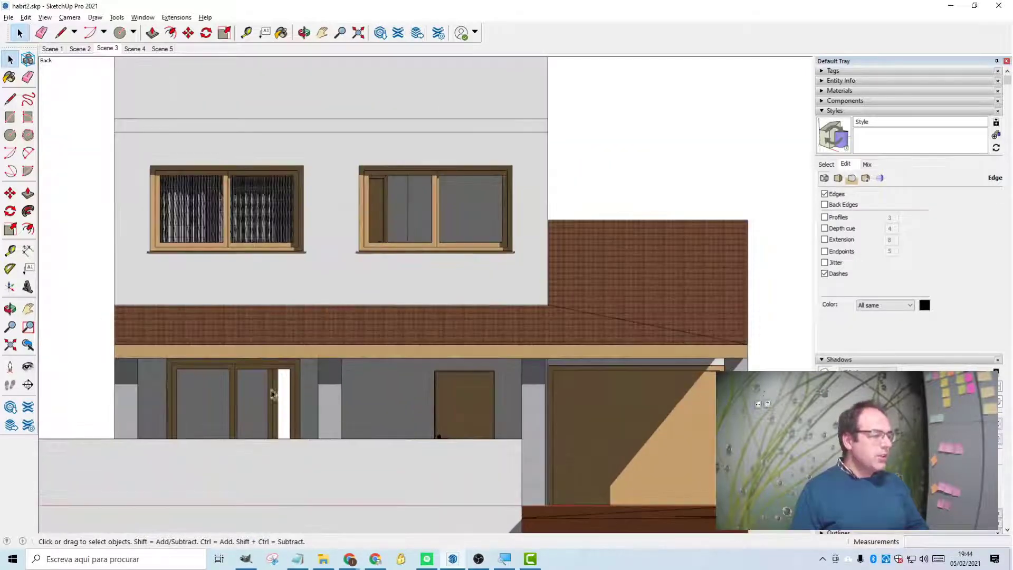
scroll(420, 338, down, 4)
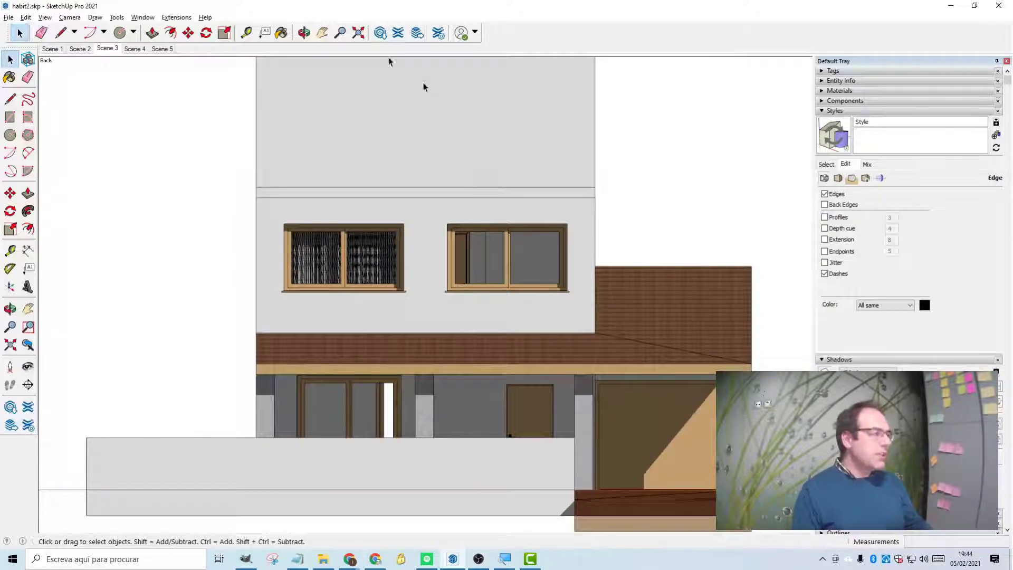
Show Scene 1, turn off profile edges in its style, and apply Elevation 45 Shadows with the Right option.
click(52, 48)
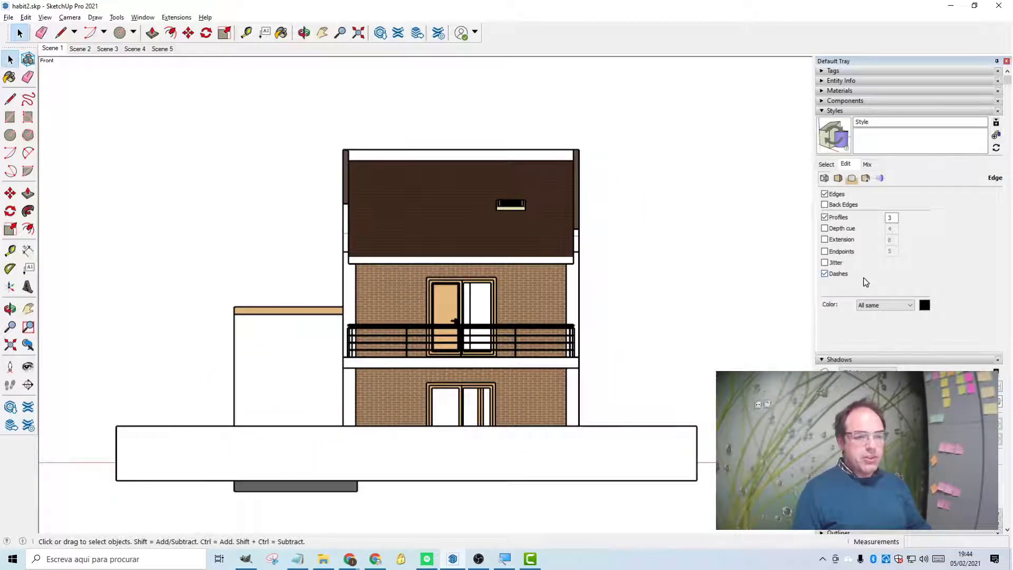
click(841, 218)
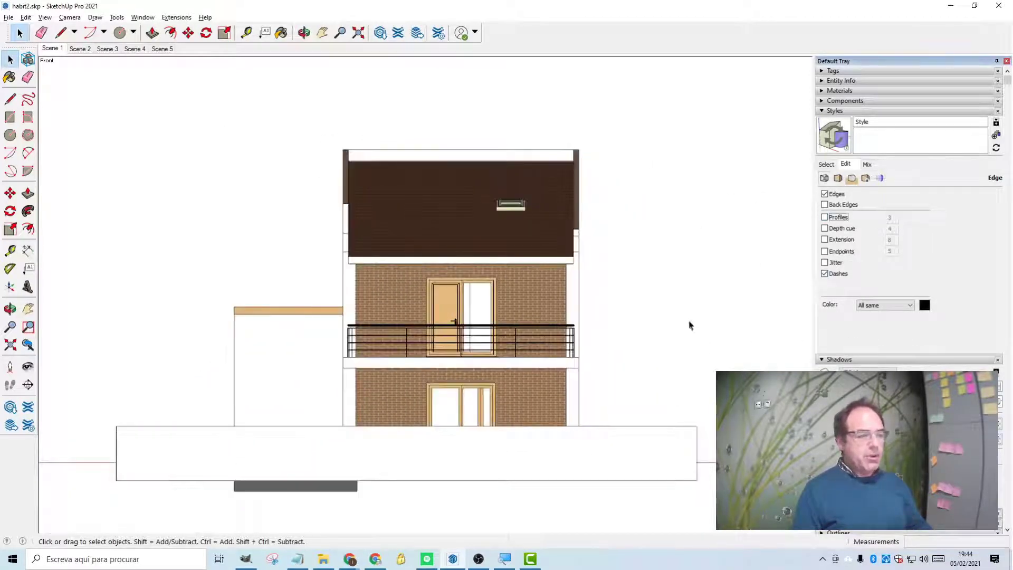
click(45, 18)
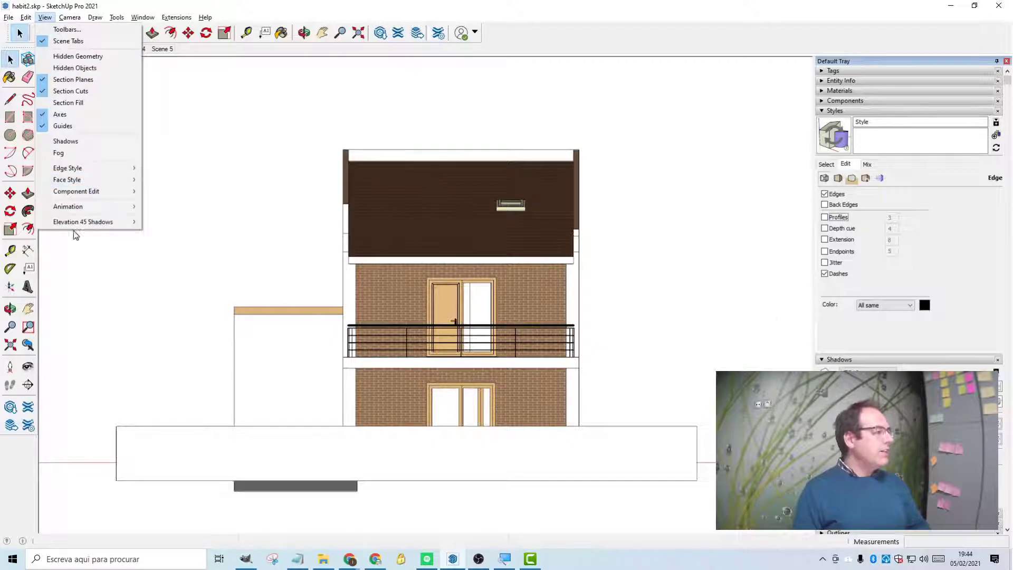
mouse_move(76, 224)
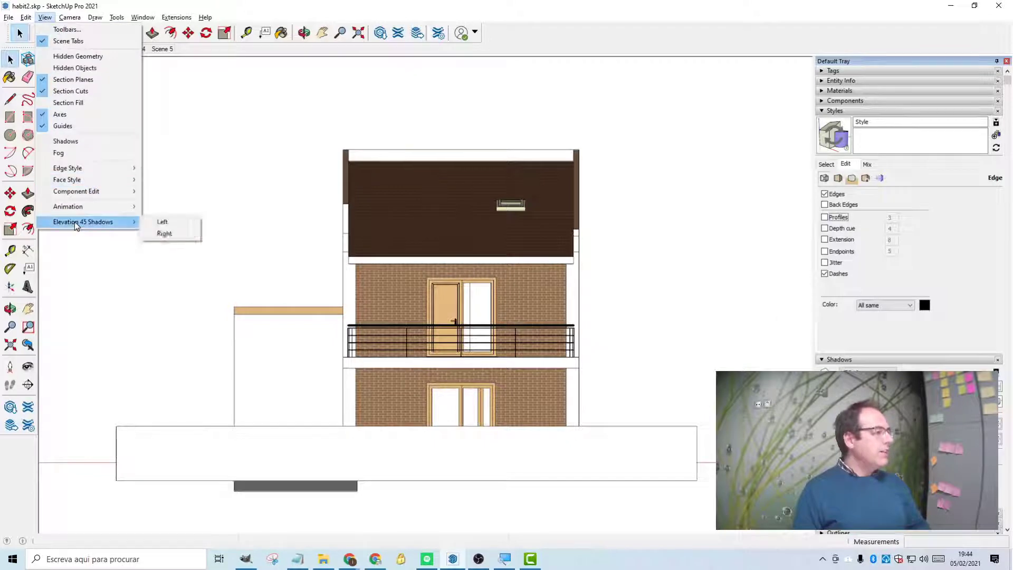
click(170, 233)
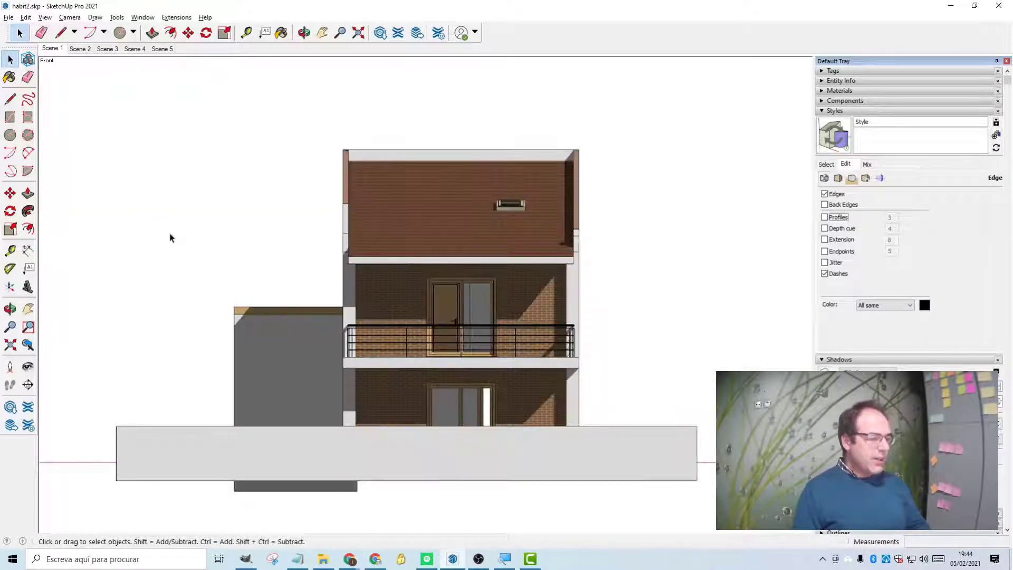
scroll(561, 364, up, 2)
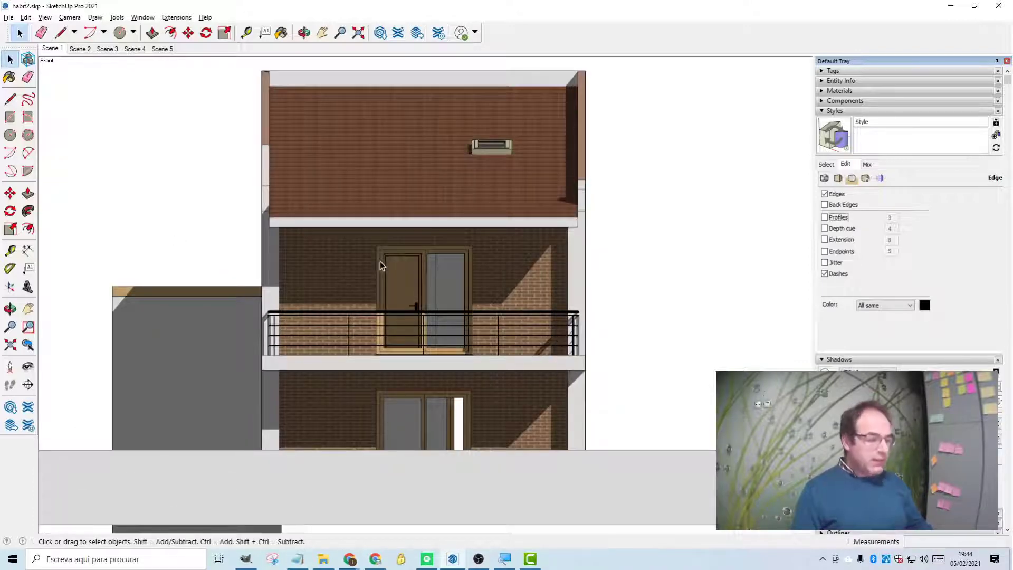
shift+middle_drag(381, 265, 450, 300)
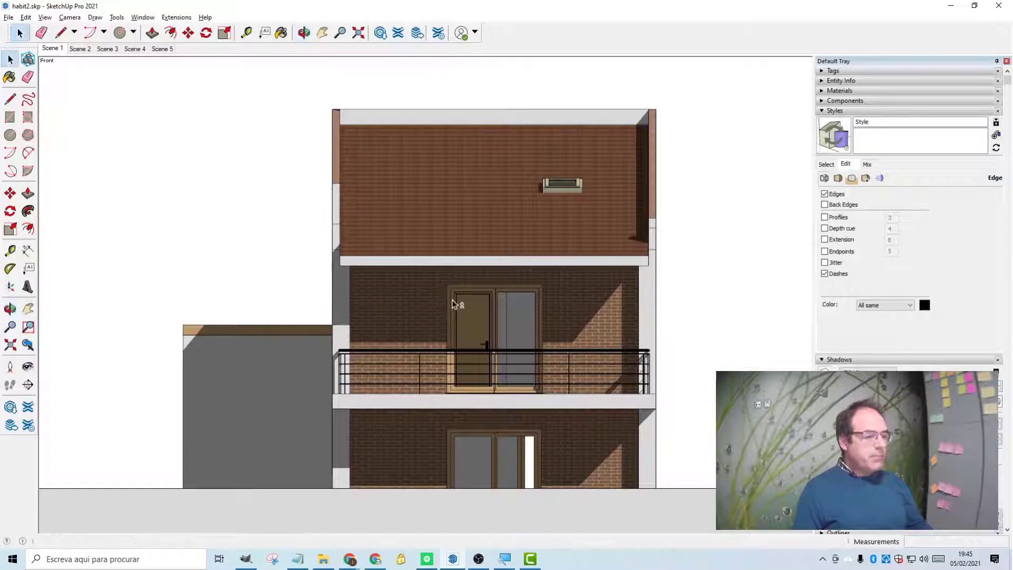
Update Scene 1, saving the style changes as a new style, and check it by switching to Scene 2 and back.
right_click(50, 50)
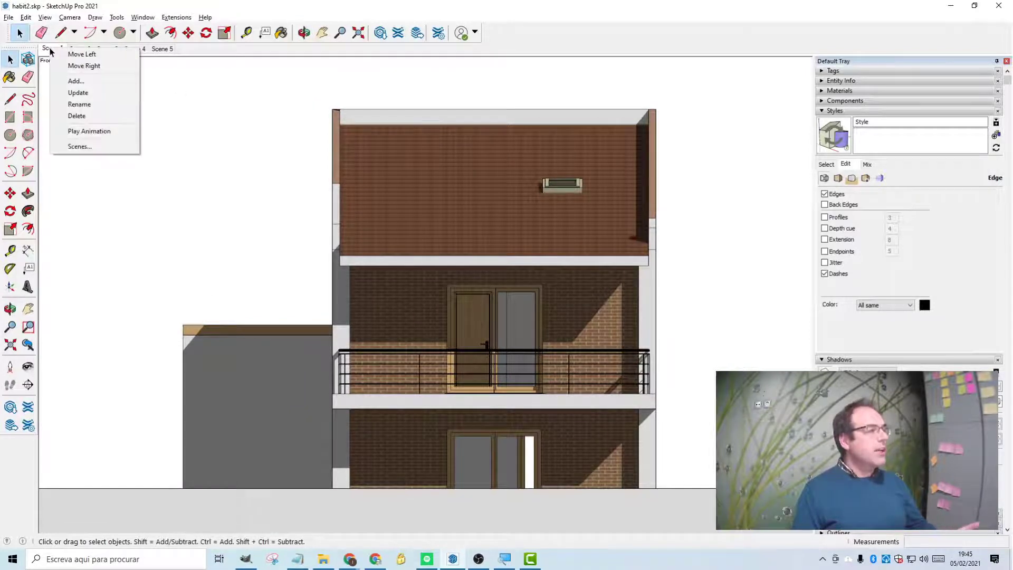
click(76, 93)
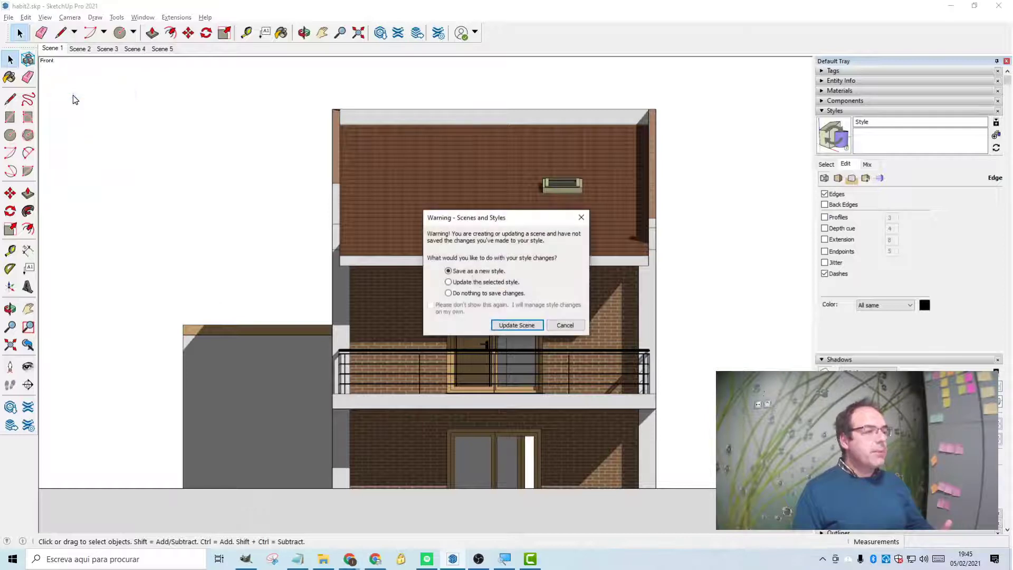
click(516, 325)
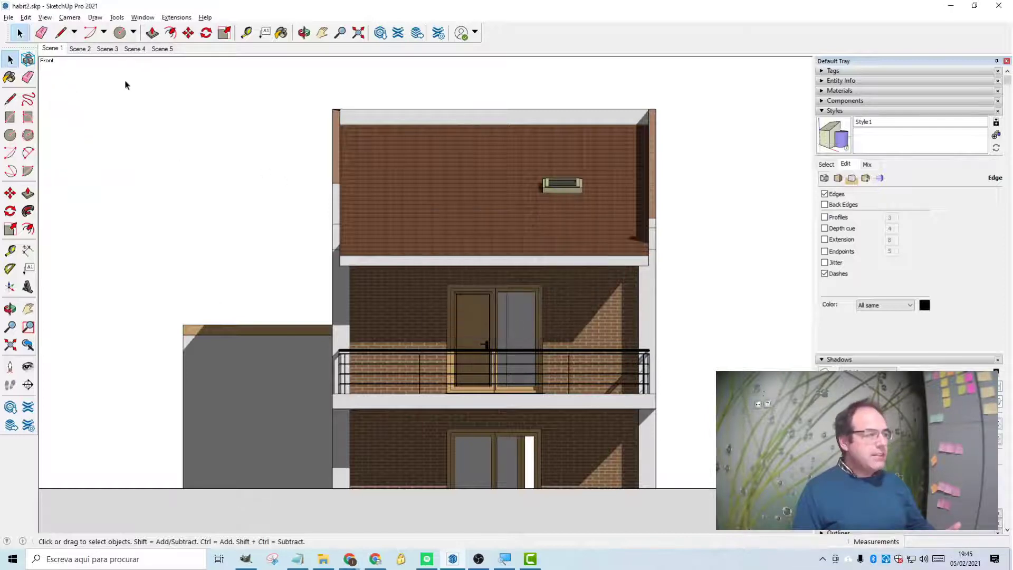
click(80, 48)
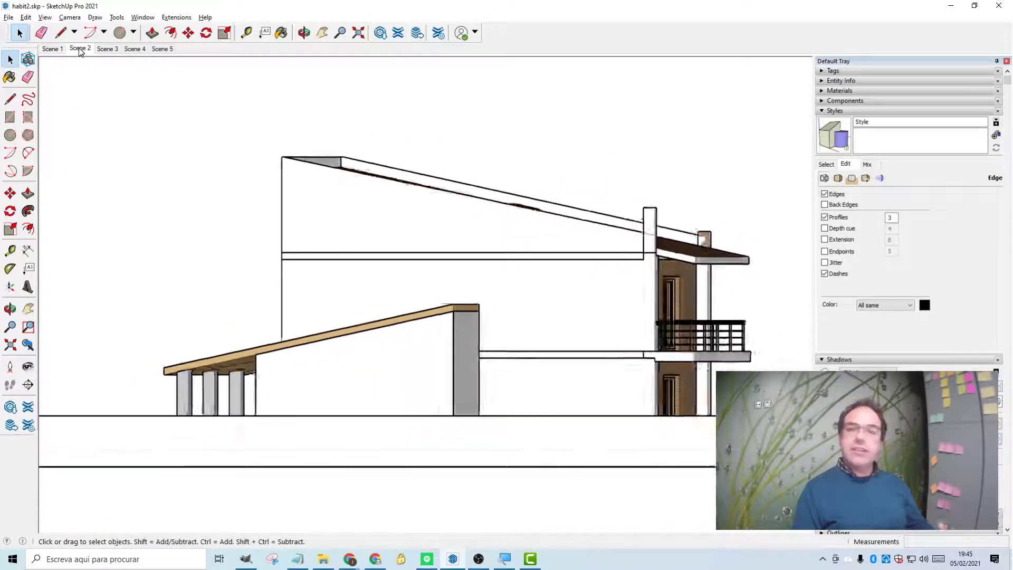
click(52, 48)
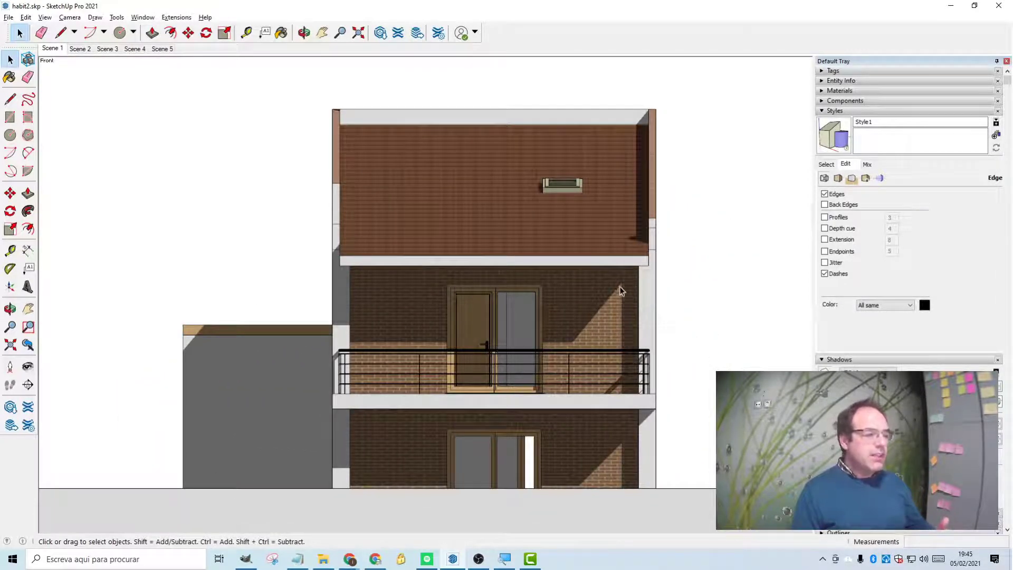
Show Scene 3, turn off its profile edges again, and apply Elevation 45 Shadows with the Right option.
click(110, 49)
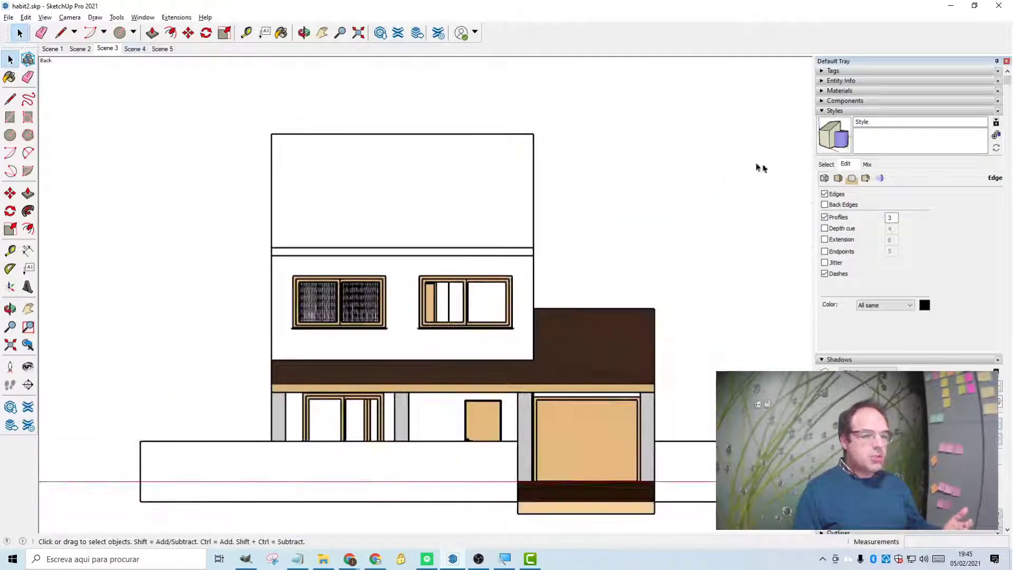
click(825, 217)
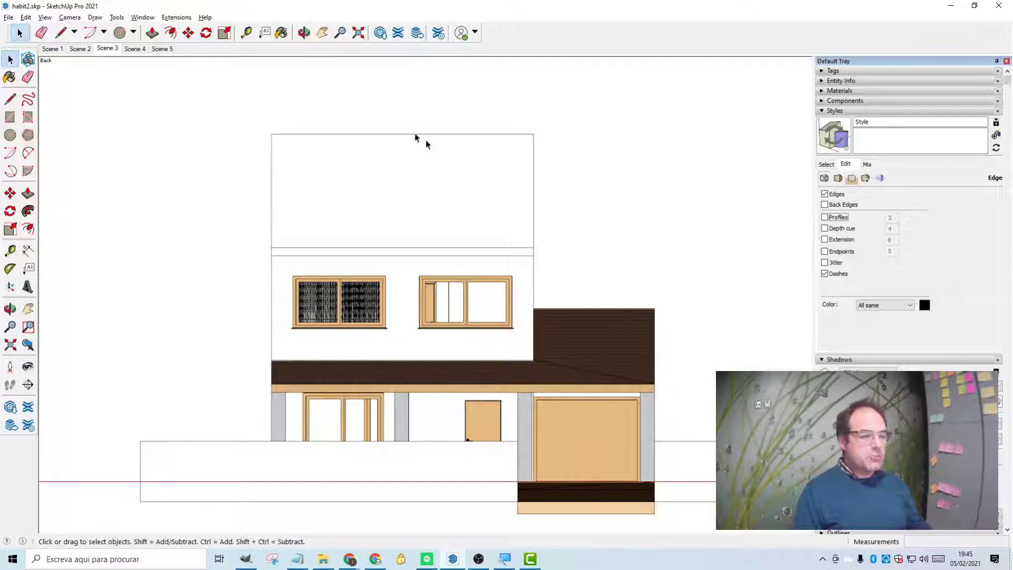
click(45, 17)
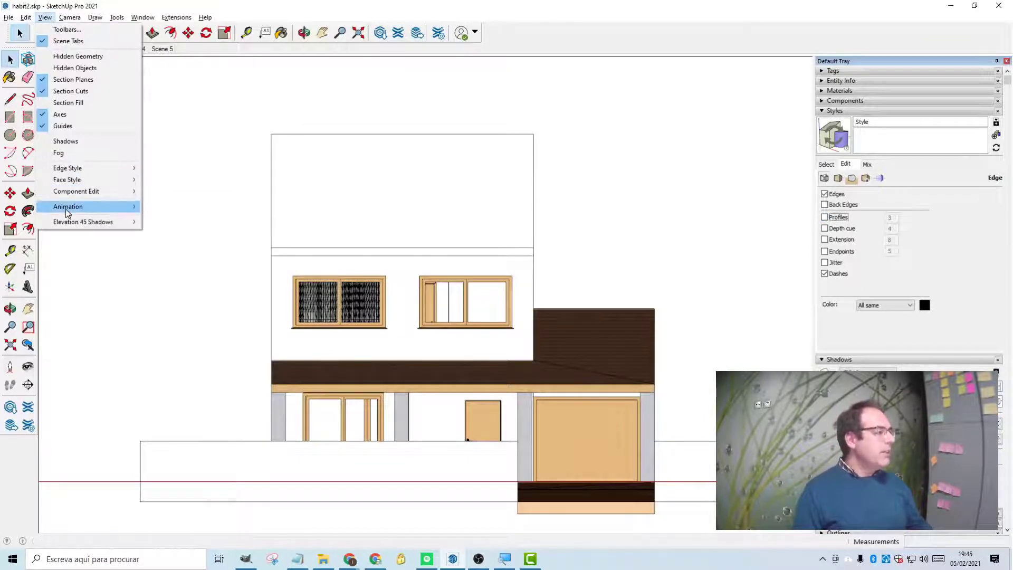
mouse_move(66, 224)
click(192, 236)
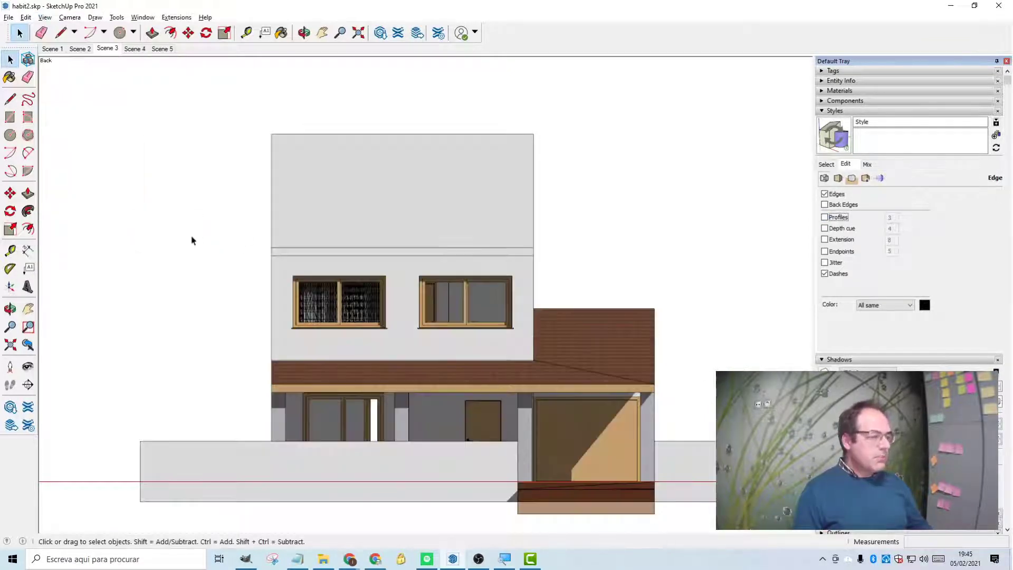
Update Scene 3 with the current shadows, saving the style changes as a new style.
right_click(108, 51)
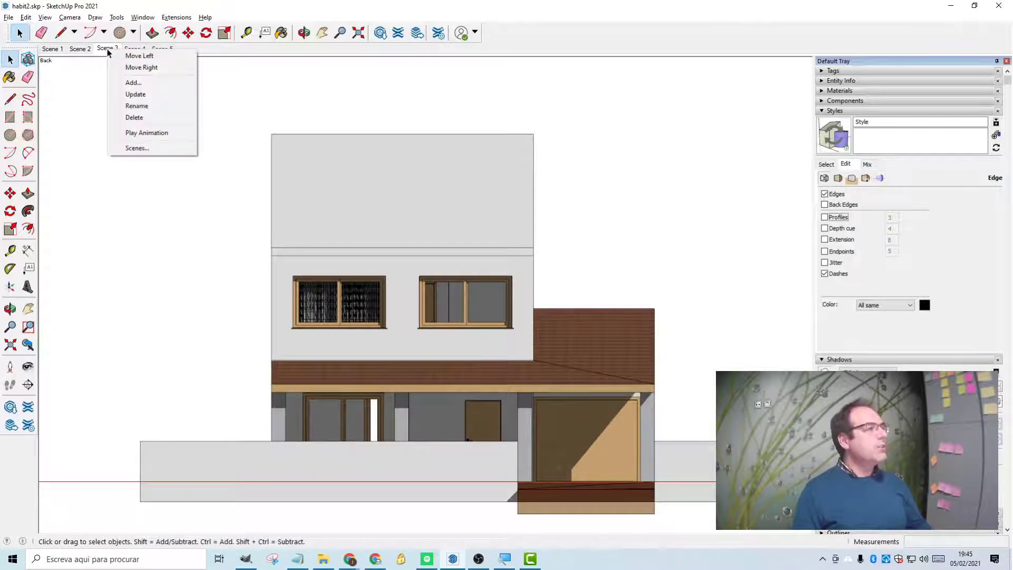
click(131, 98)
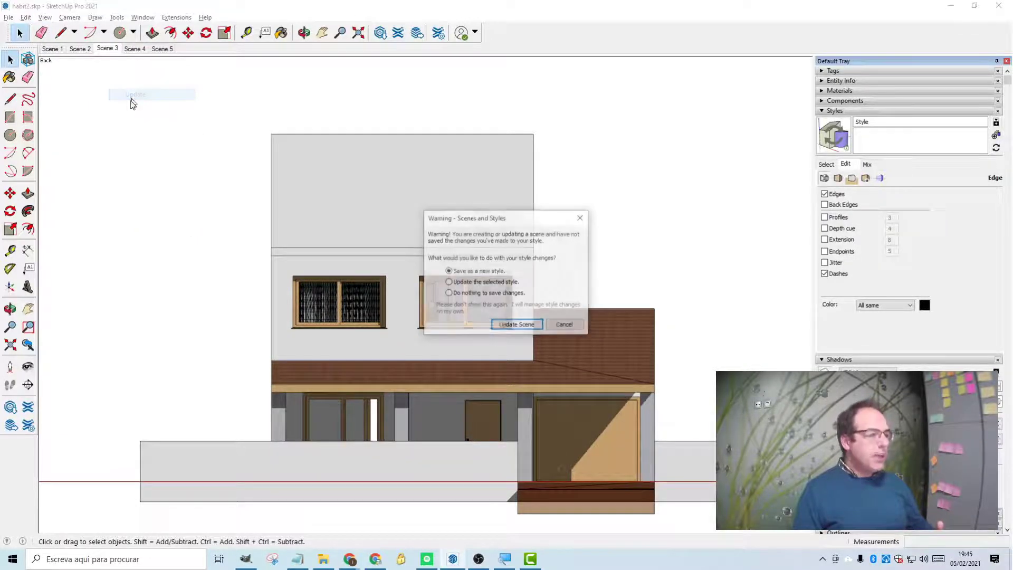
click(520, 325)
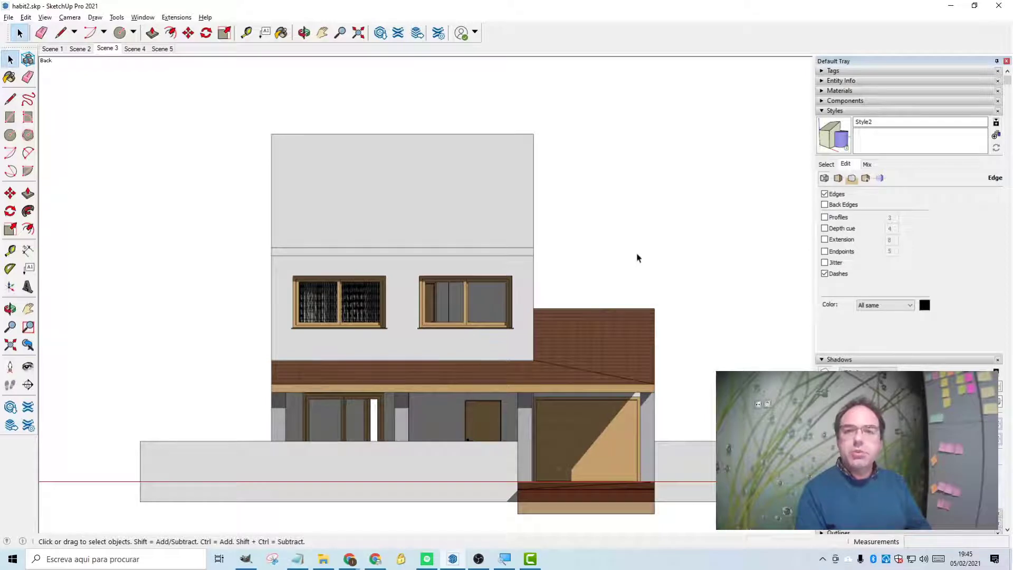
Show Scene 4 and switch the camera to the standard Top view with the whole plot in sight.
click(134, 51)
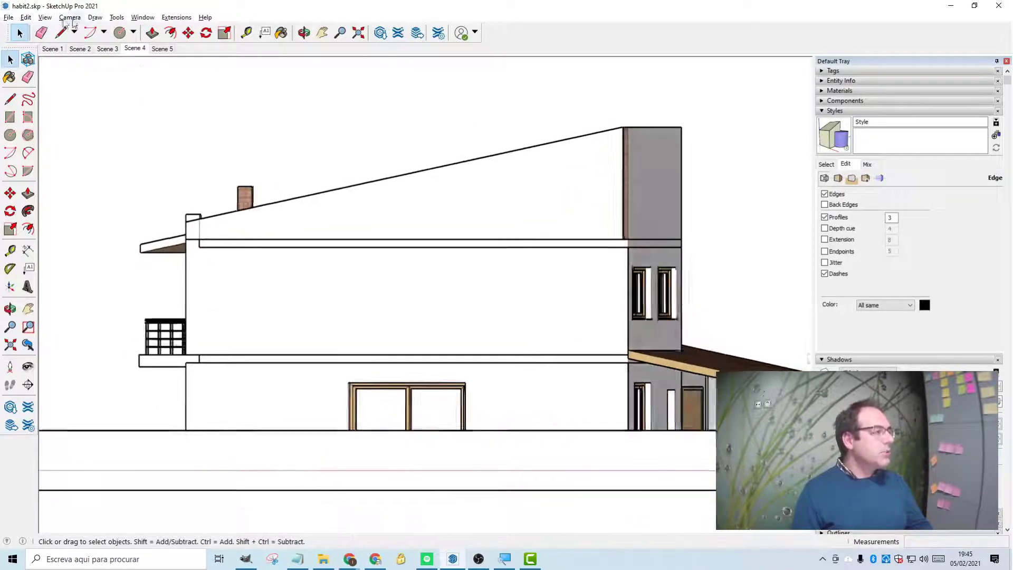
click(45, 19)
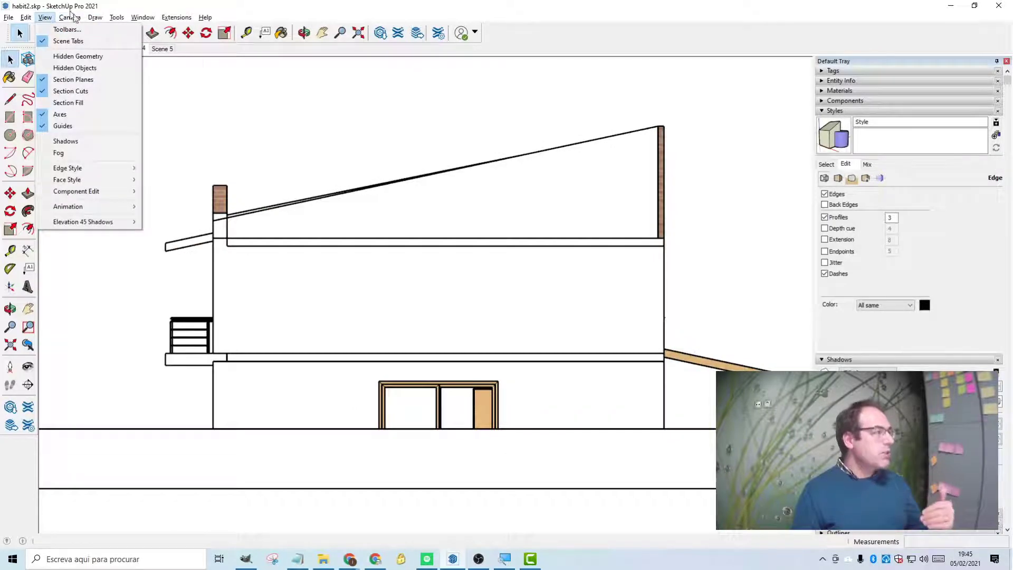
mouse_move(74, 21)
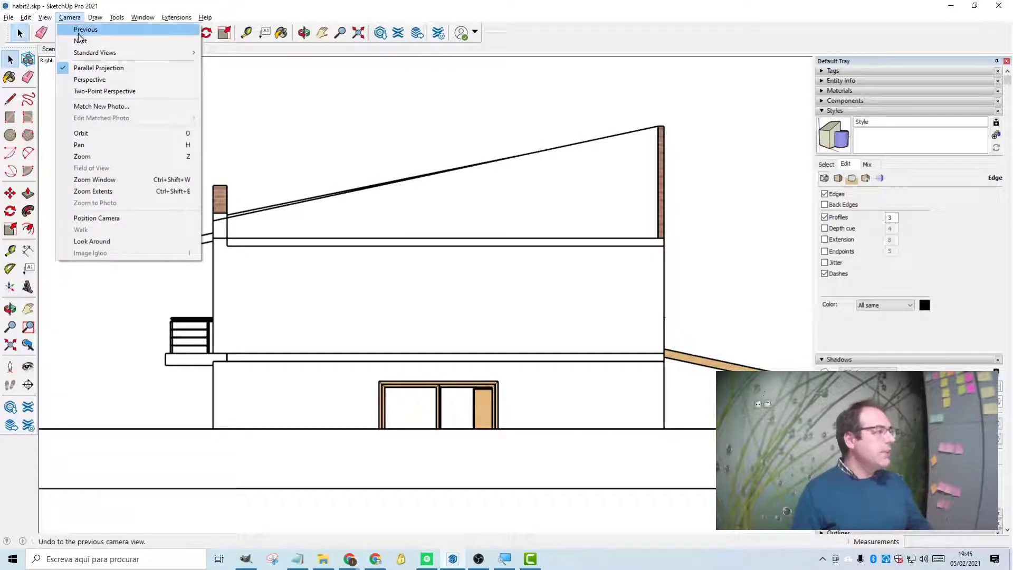
mouse_move(83, 54)
click(223, 55)
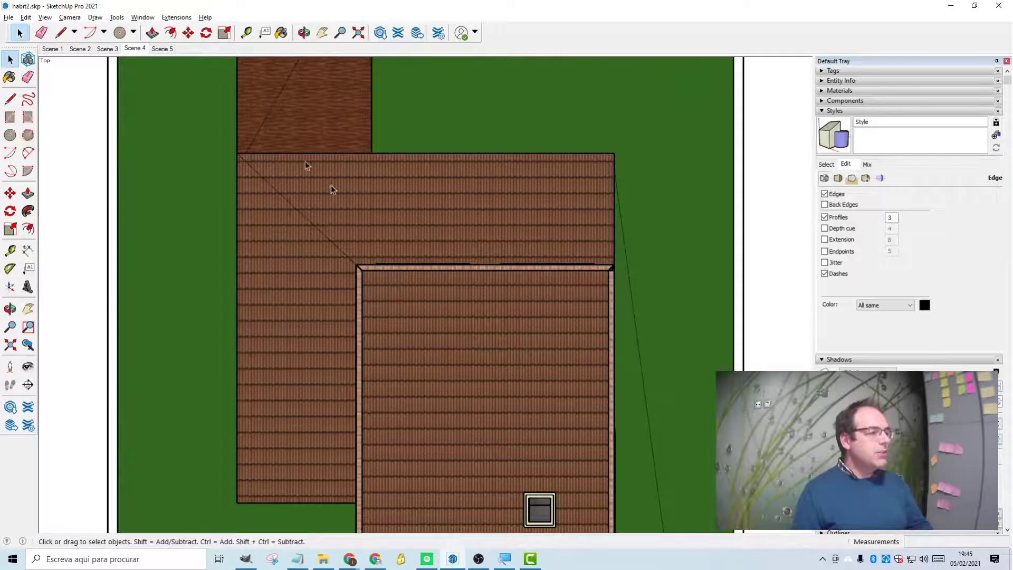
scroll(359, 222, down, 5)
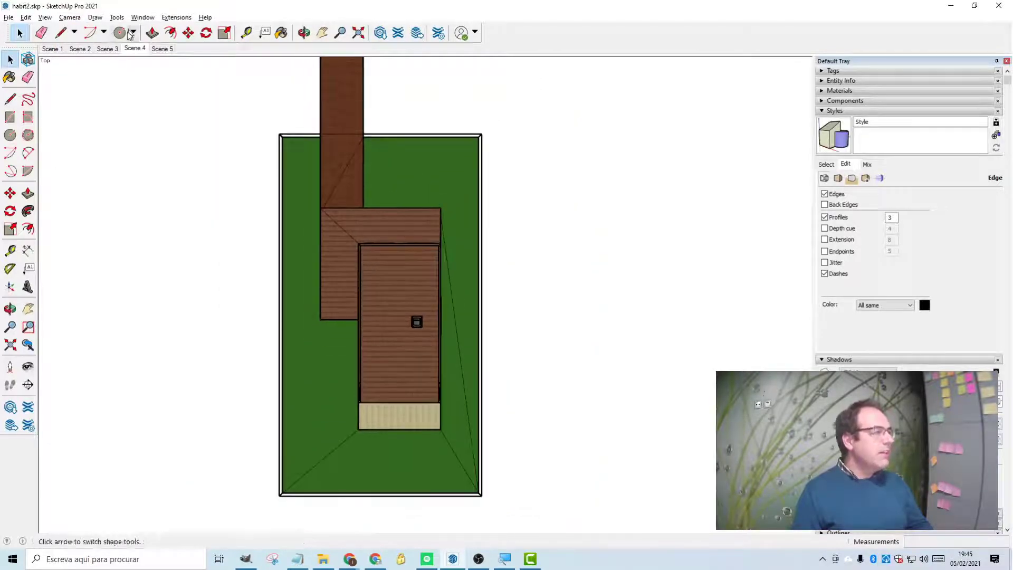
Apply Elevation 45 Shadows with the Left option to the top view and inspect the shadows around the house.
click(45, 17)
mouse_move(79, 221)
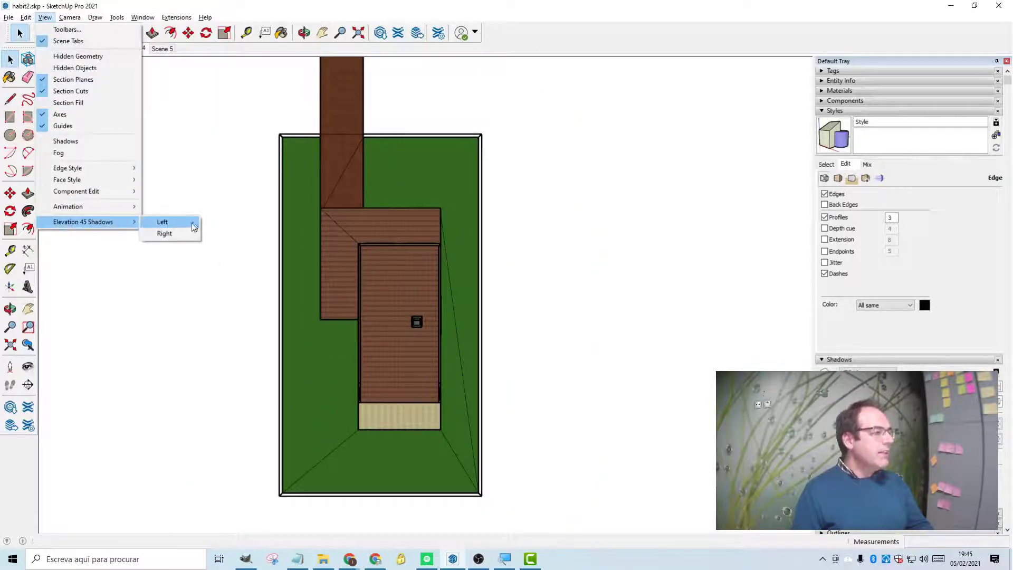
click(187, 224)
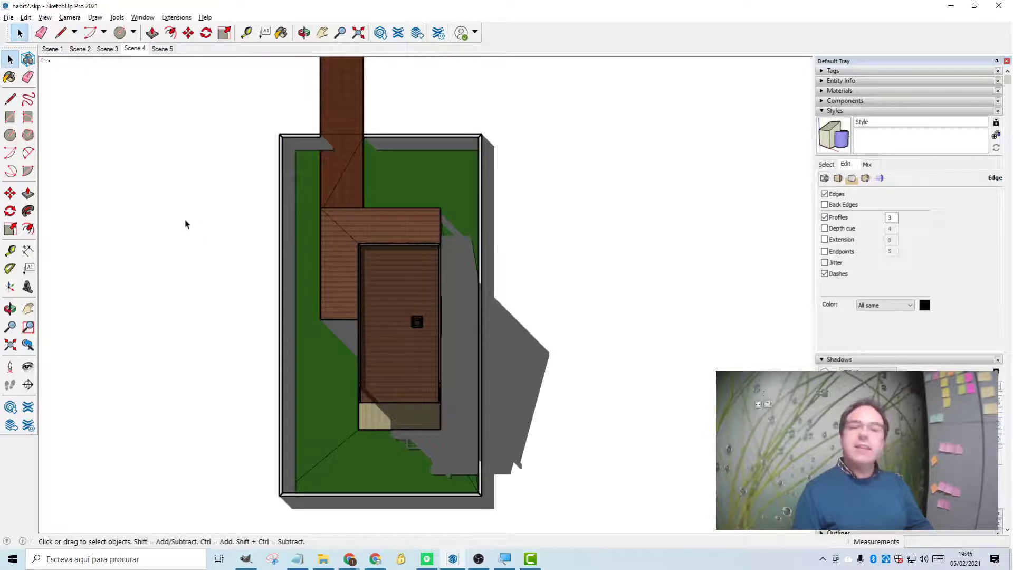
scroll(341, 405, up, 3)
scroll(438, 203, down, 3)
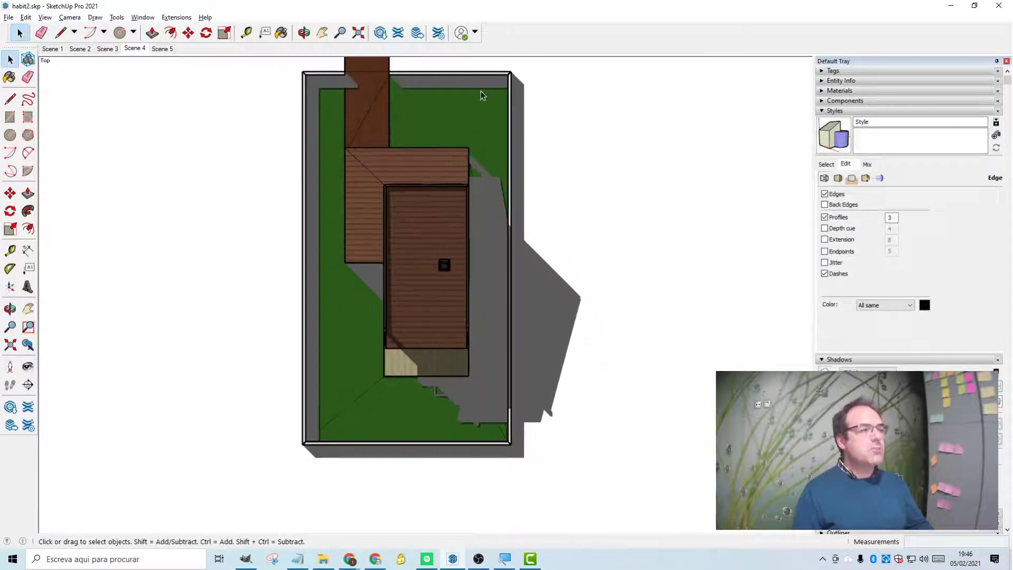
scroll(480, 96, down, 1)
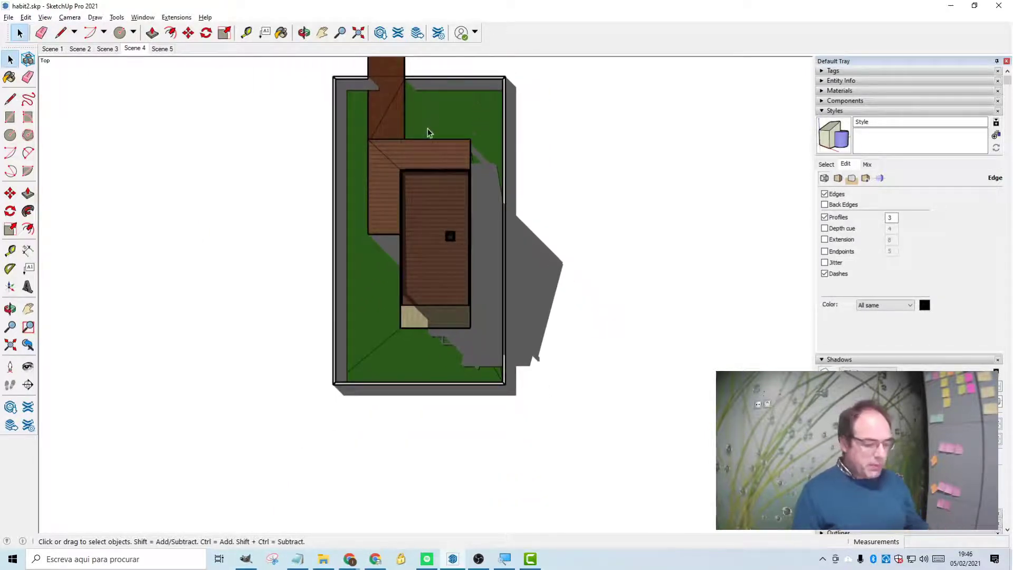
shift+middle_drag(445, 161, 487, 256)
scroll(489, 259, up, 1)
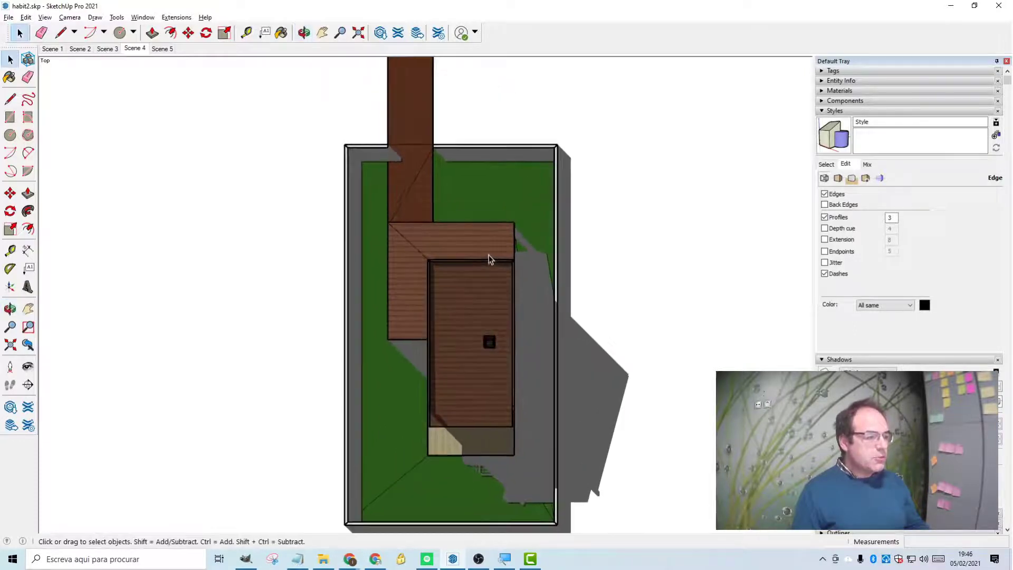